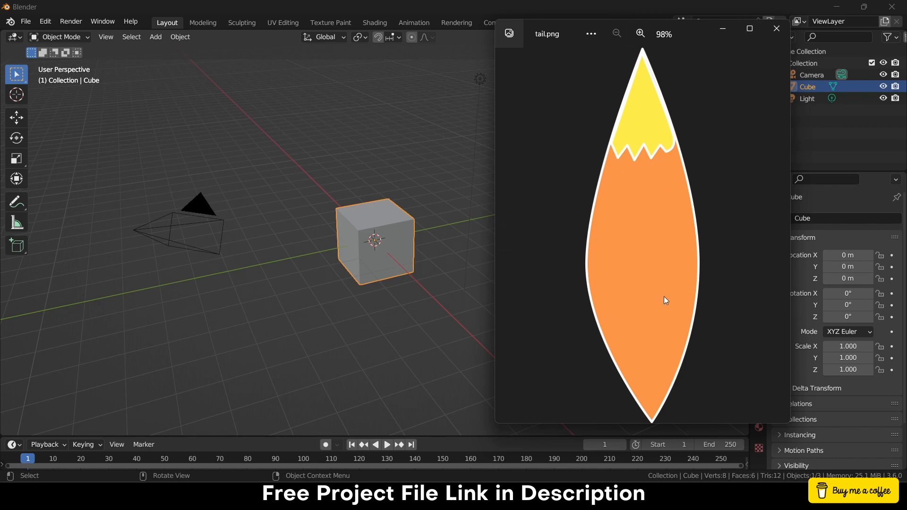
Step: Close the tail.png preview and delete all the default scene objects: camera, cube and light
click(776, 28)
key(a)
key(x)
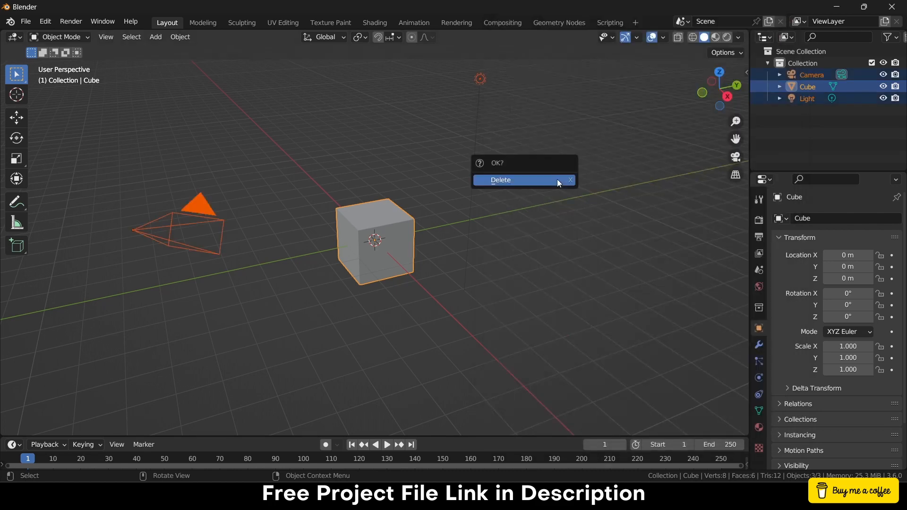
click(557, 180)
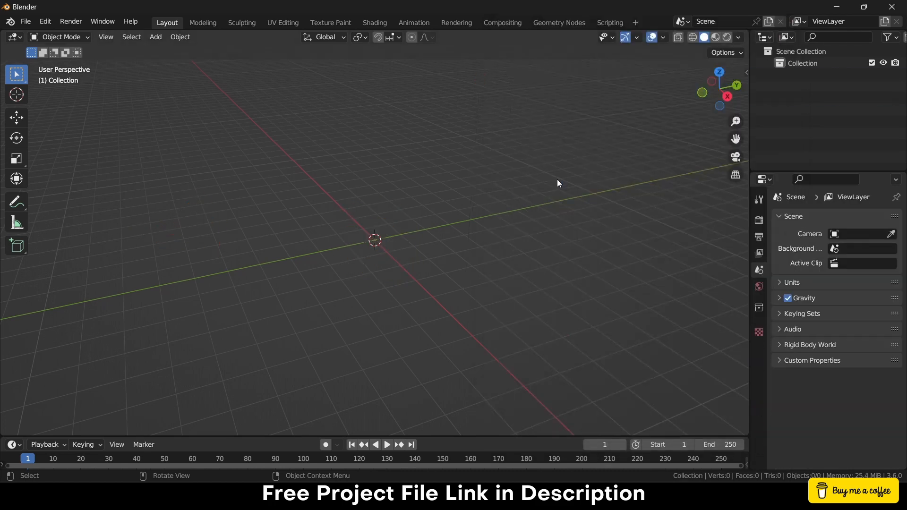
Step: Switch to the top view and check in the add-on preferences, searching for "imag", whether Import Images as Planes is enabled
key(KP_7)
click(160, 39)
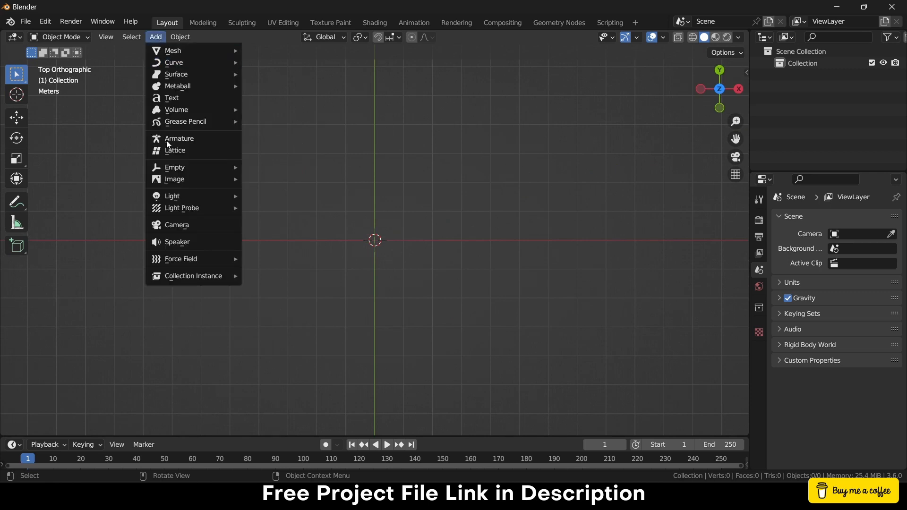
mouse_move(174, 180)
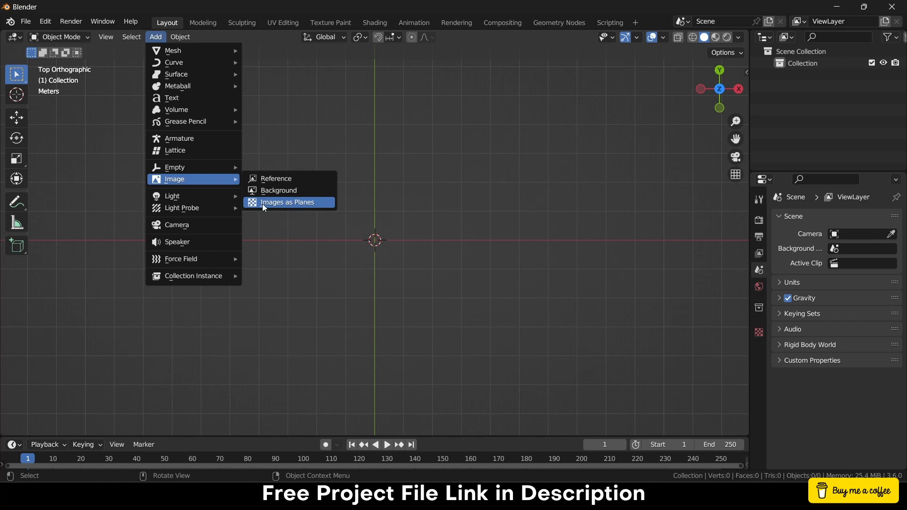
key(Escape)
click(52, 21)
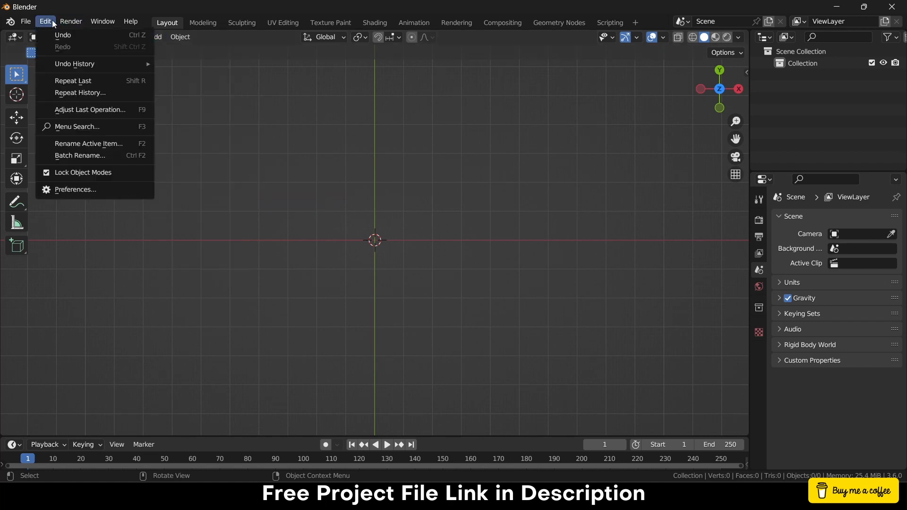
click(97, 188)
click(324, 60)
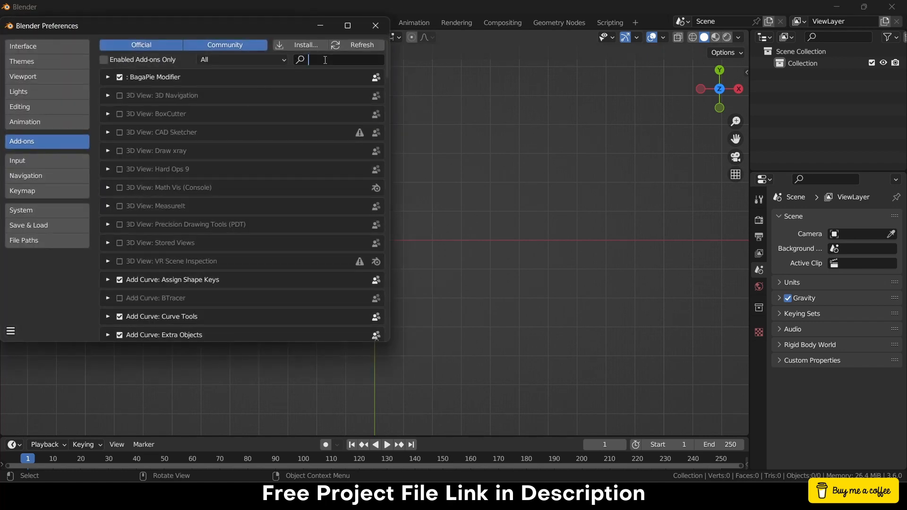
text(imag)
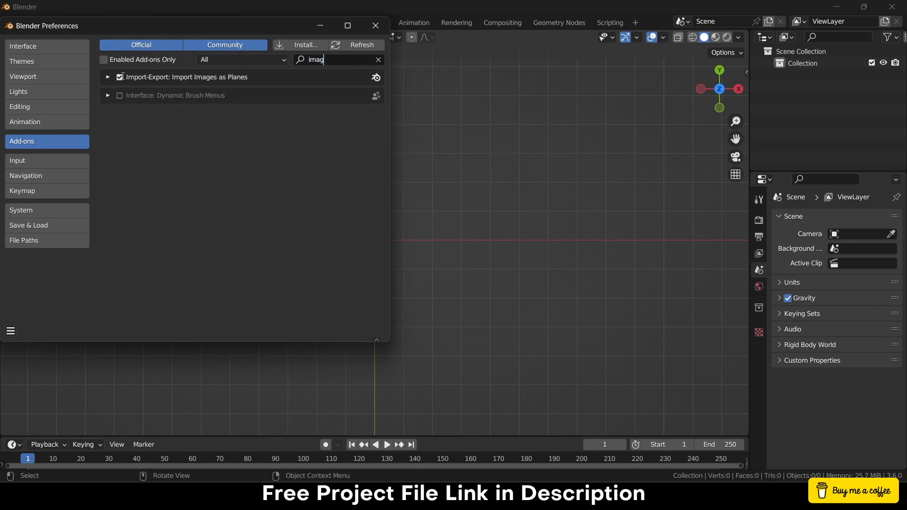
click(376, 26)
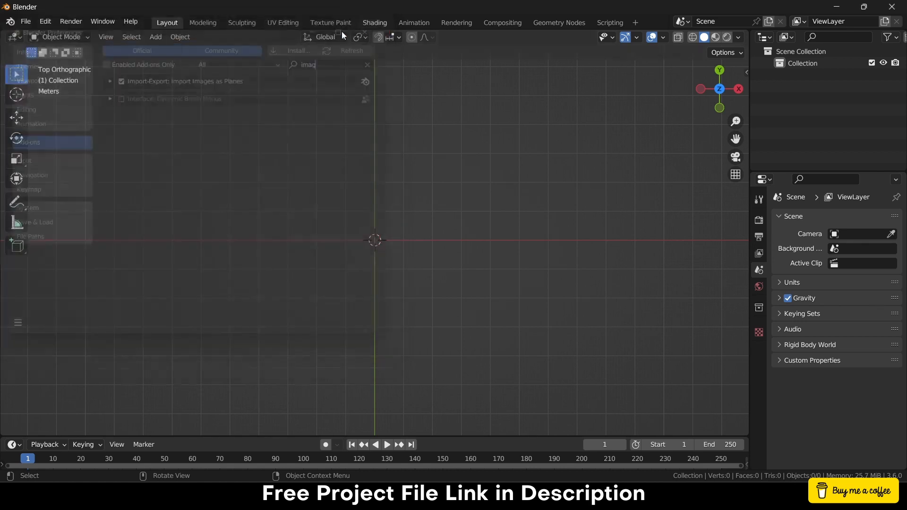
Step: Import tail.png from the Desktop folder as an image plane
click(156, 37)
mouse_move(182, 180)
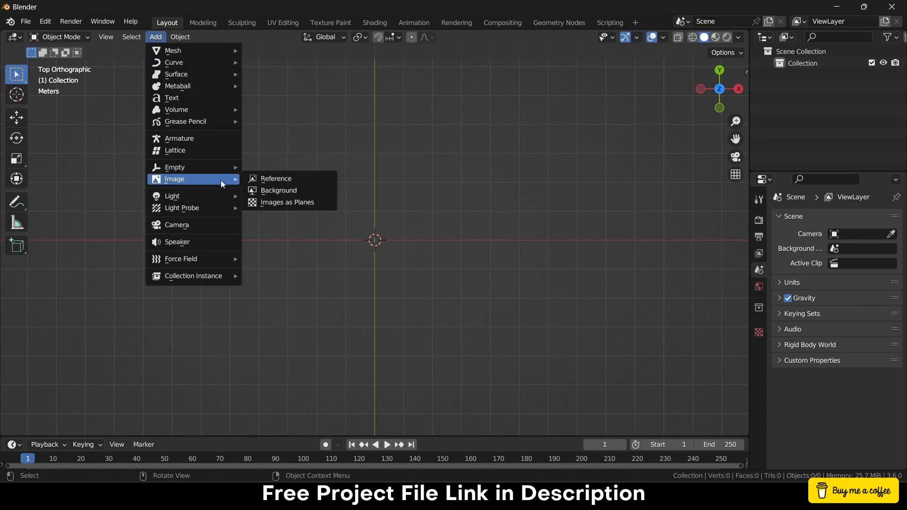
click(273, 203)
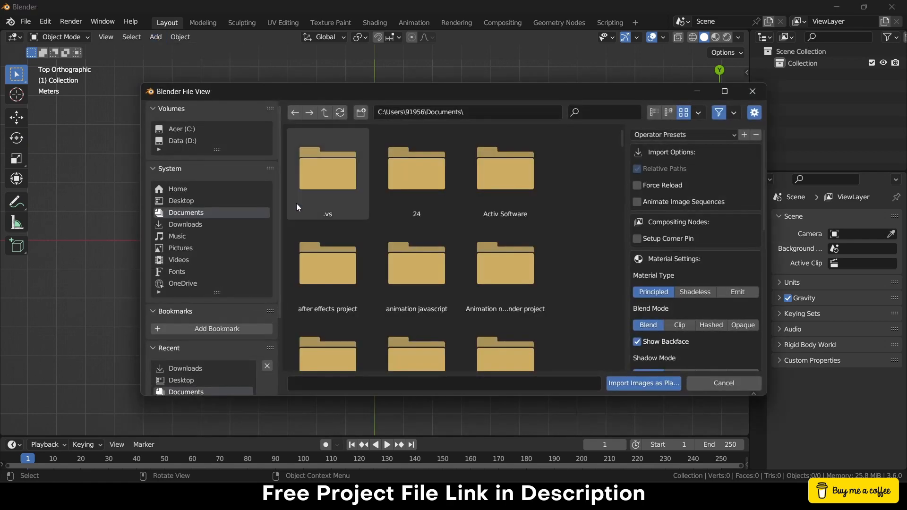
click(179, 200)
scroll(562, 268, down, 6)
scroll(562, 269, down, 6)
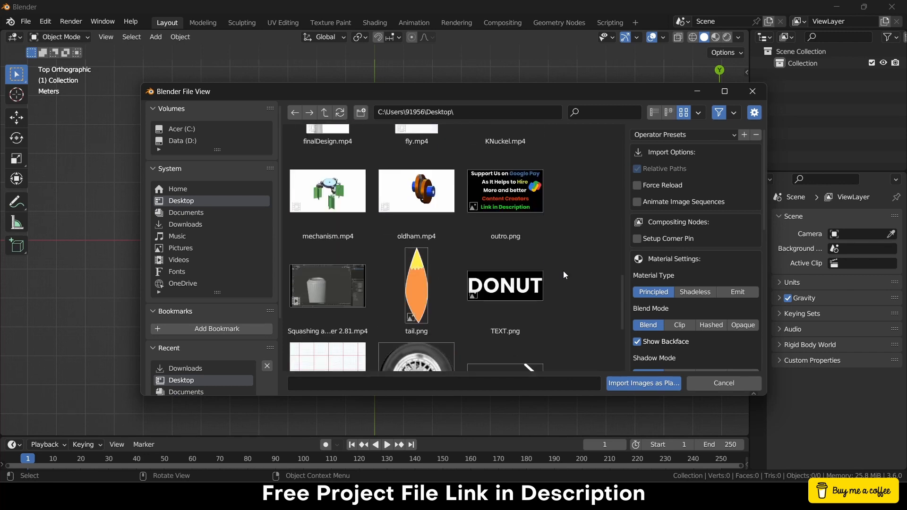
click(433, 266)
click(650, 381)
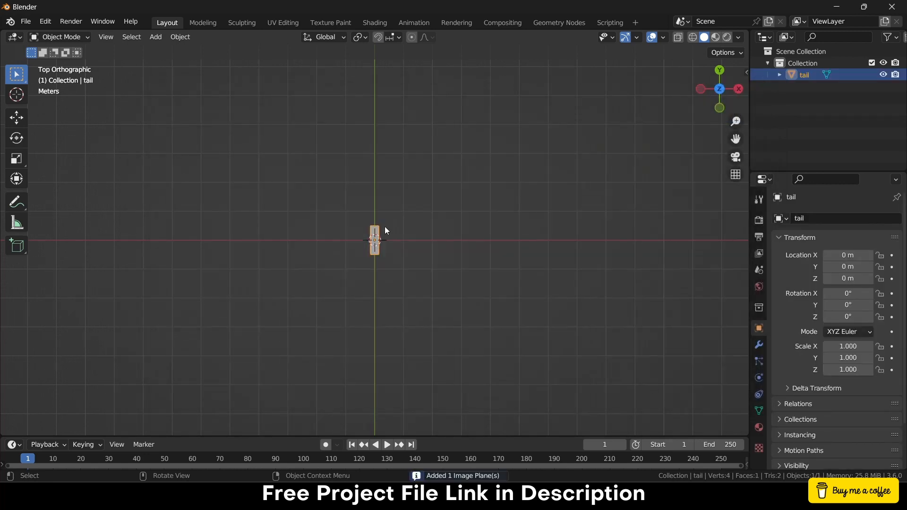
Step: Display the tail plane's image texture by switching the viewport to Material Preview shading
scroll(356, 251, up, 6)
scroll(413, 228, up, 5)
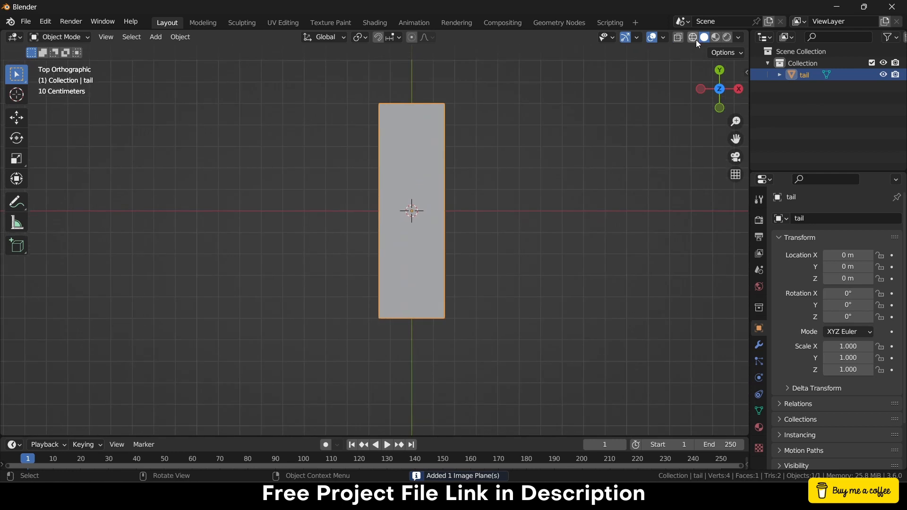
click(716, 38)
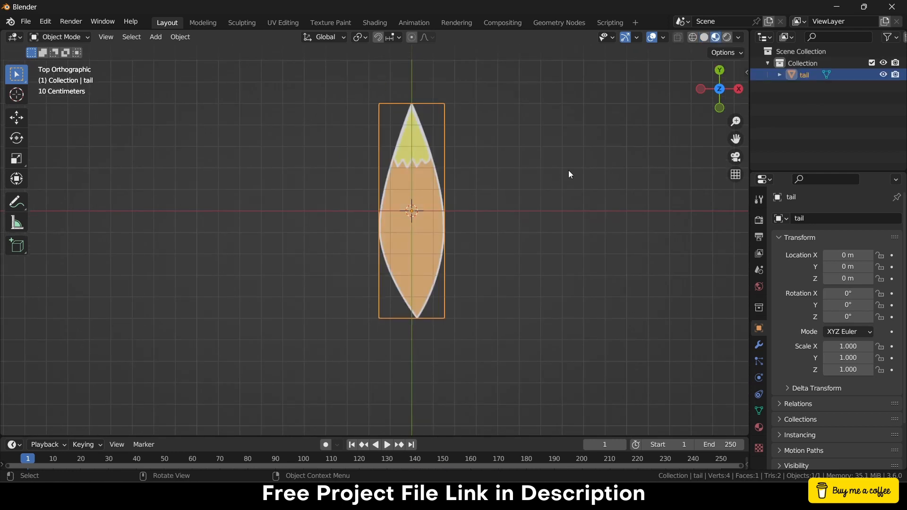
key(r)
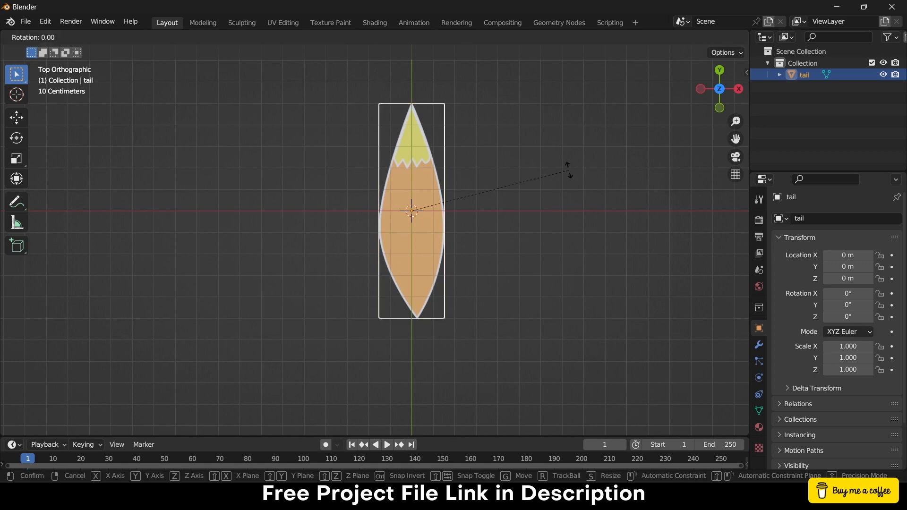
key(z)
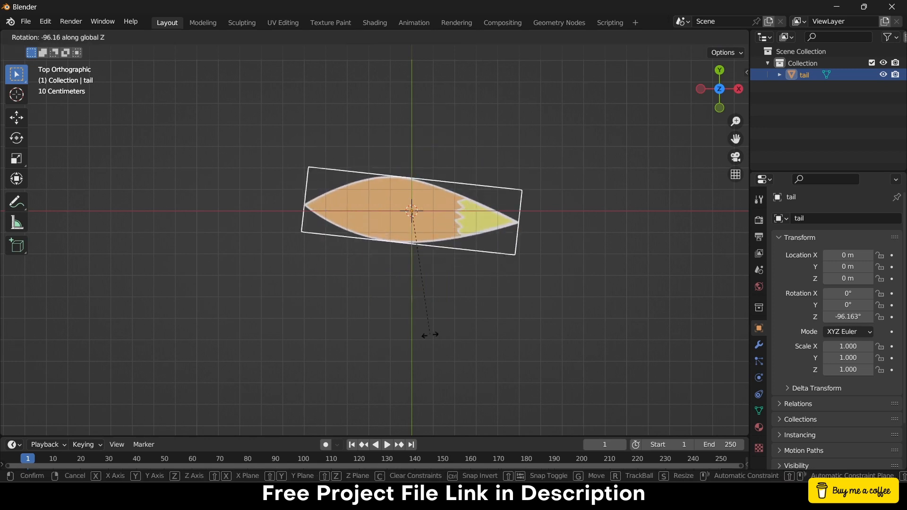
text(-90)
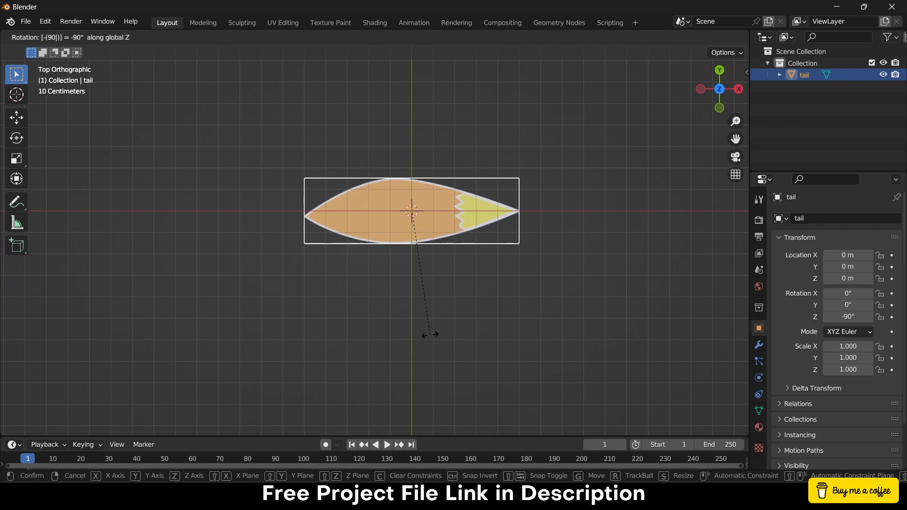
key(Escape)
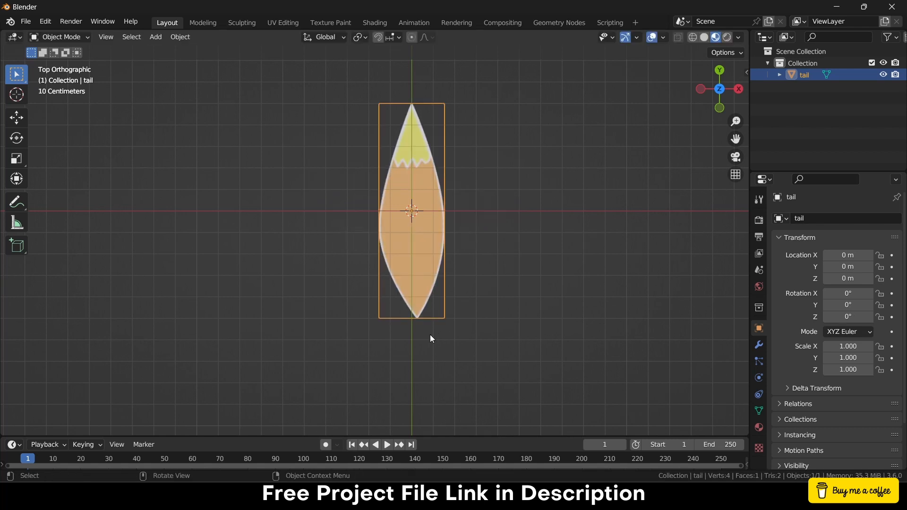
Step: Try rotating the tail plane -90° about the X axis and undo the rotation
text(rx-90)
key(Return)
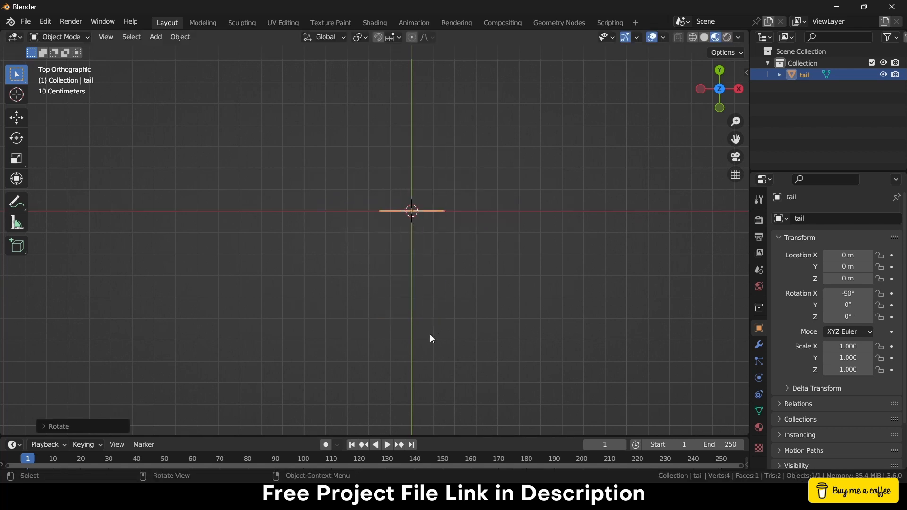
key(ctrl+z)
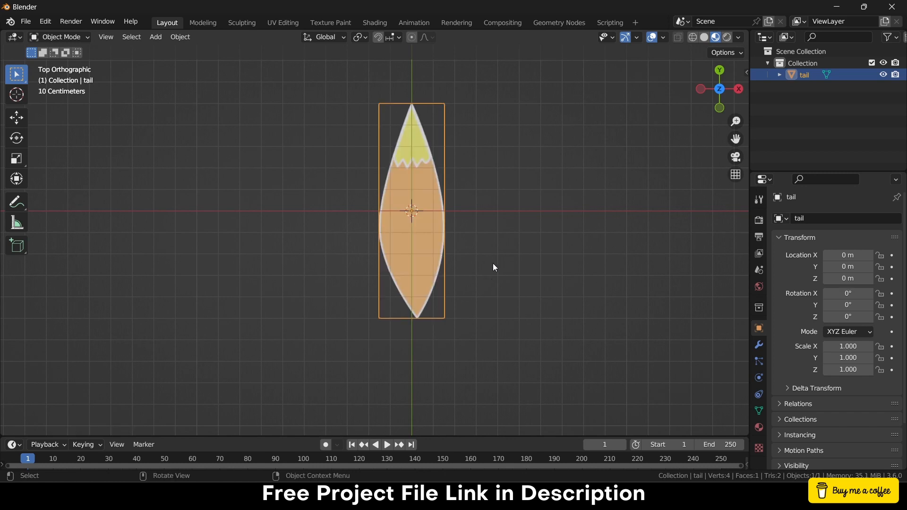
Step: Rotate the tail plane -90° about the Z axis and move it 0.5 m along the X axis
key(r)
key(z)
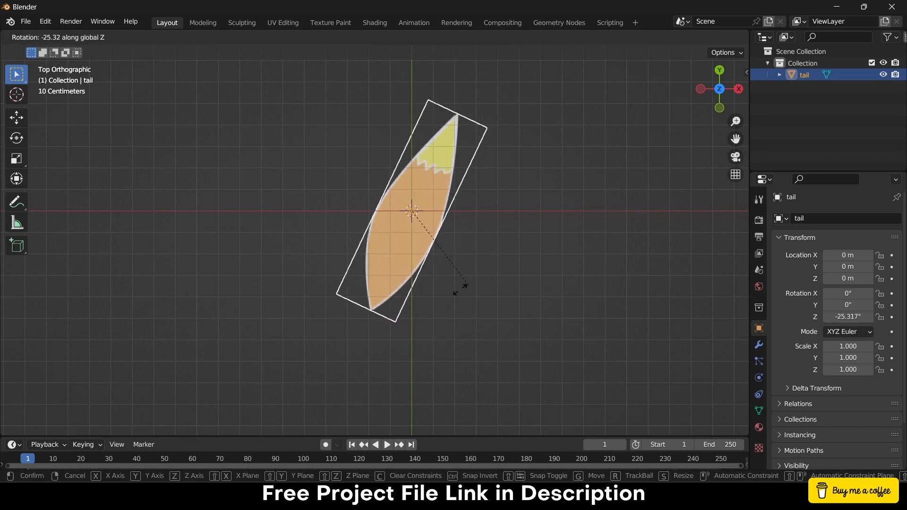
text(-90)
key(Return)
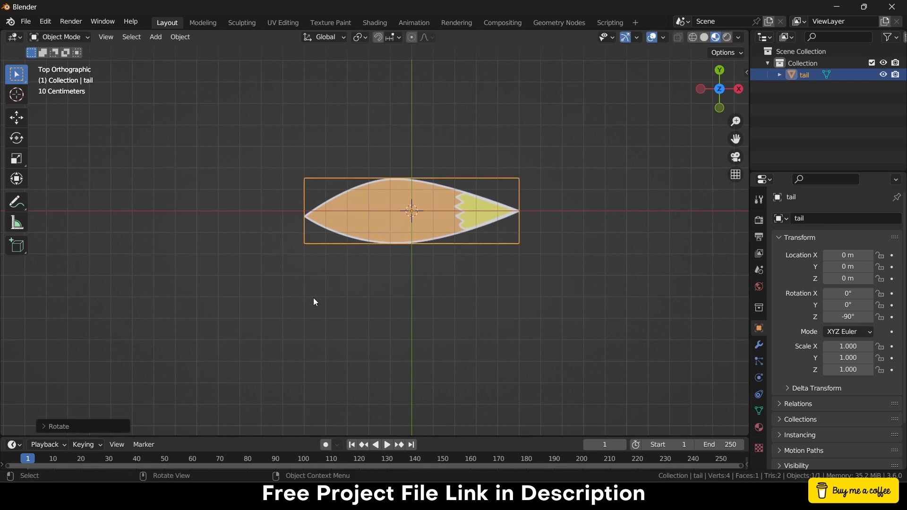
key(g)
key(x)
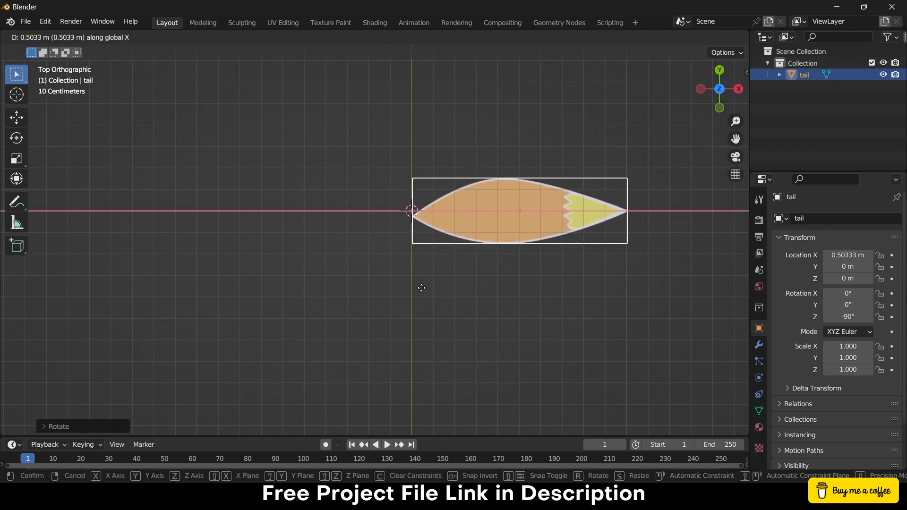
text(0.5)
key(Return)
Step: Enter Edit Mode on the tail plane and switch to edge selection
scroll(487, 216, up, 1)
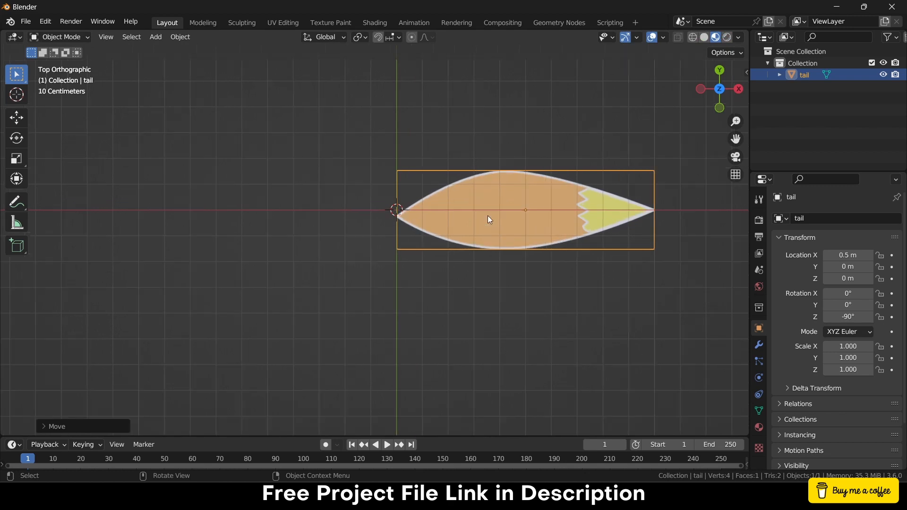
scroll(488, 215, up, 2)
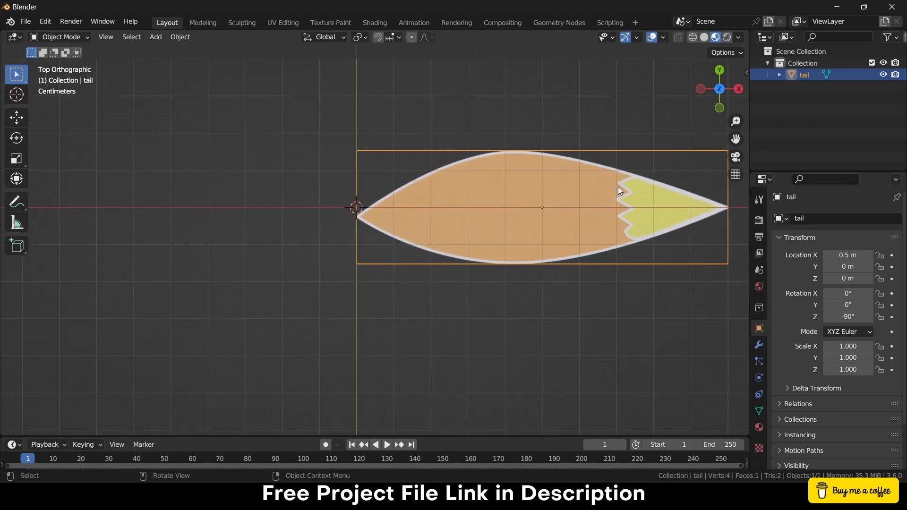
key(Tab)
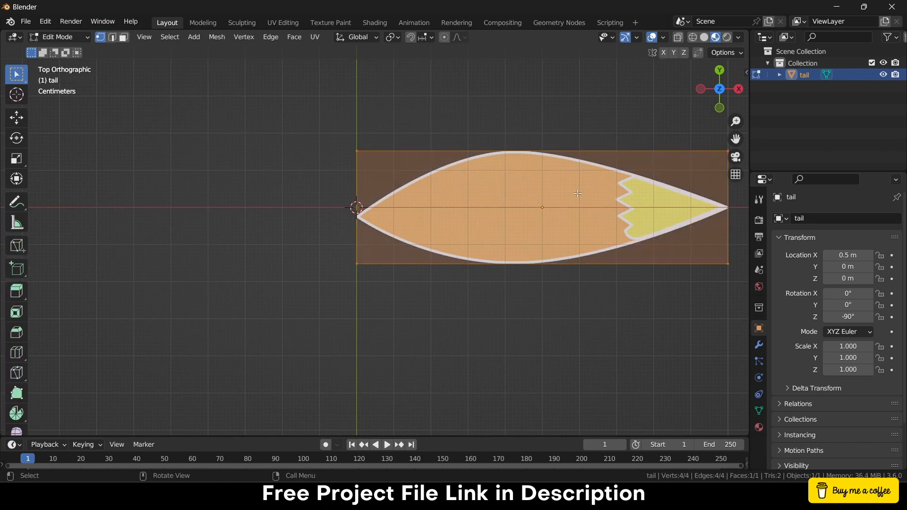
click(112, 36)
Step: Try adding 11 evenly spaced loop cuts across the length of the tail plane and undo them
scroll(364, 134, up, 3)
scroll(364, 134, down, 3)
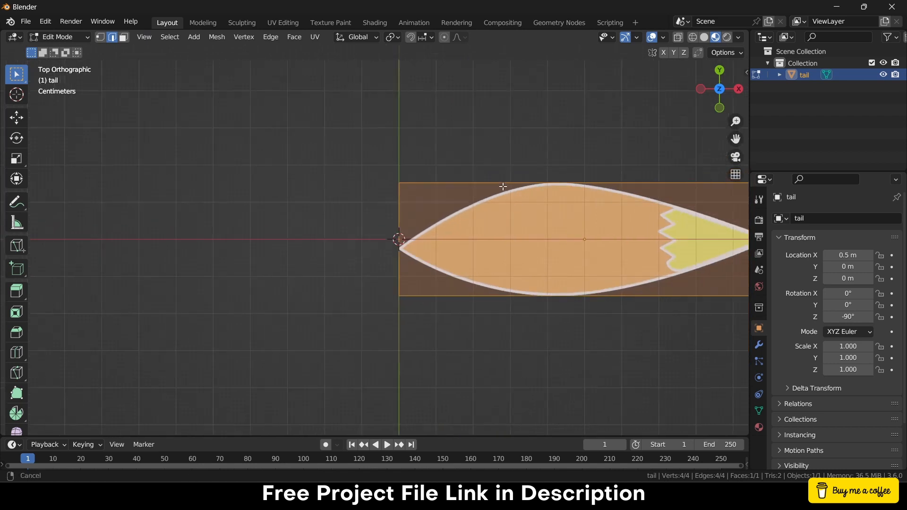
shift+middle_drag(522, 185, 407, 183)
key(ctrl+r)
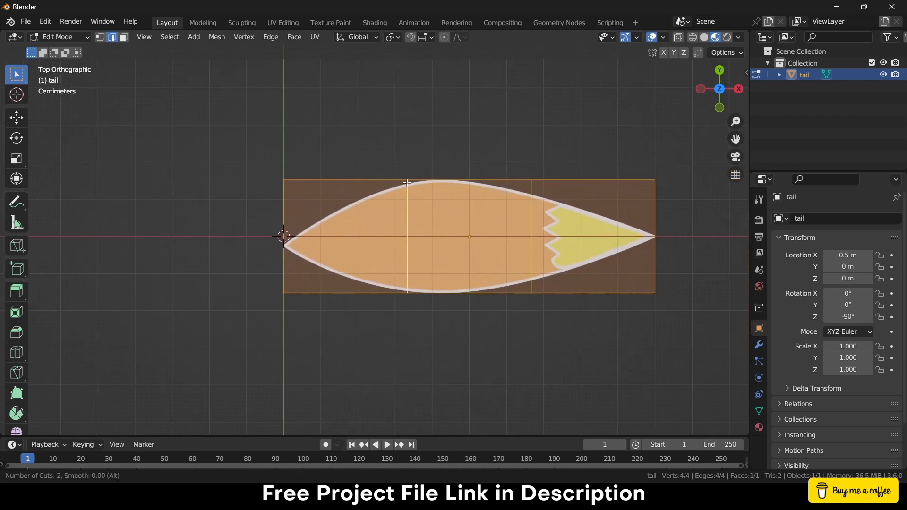
scroll(406, 182, up, 9)
scroll(407, 183, up, 1)
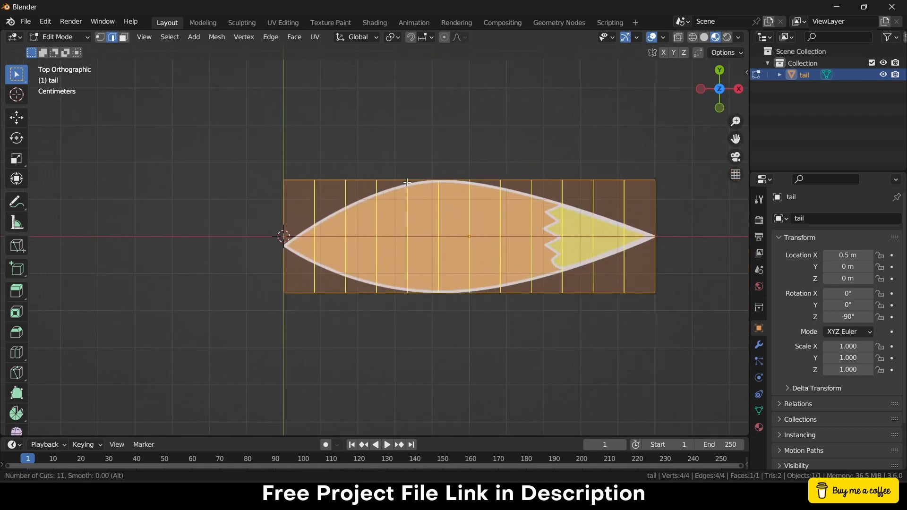
click(475, 185)
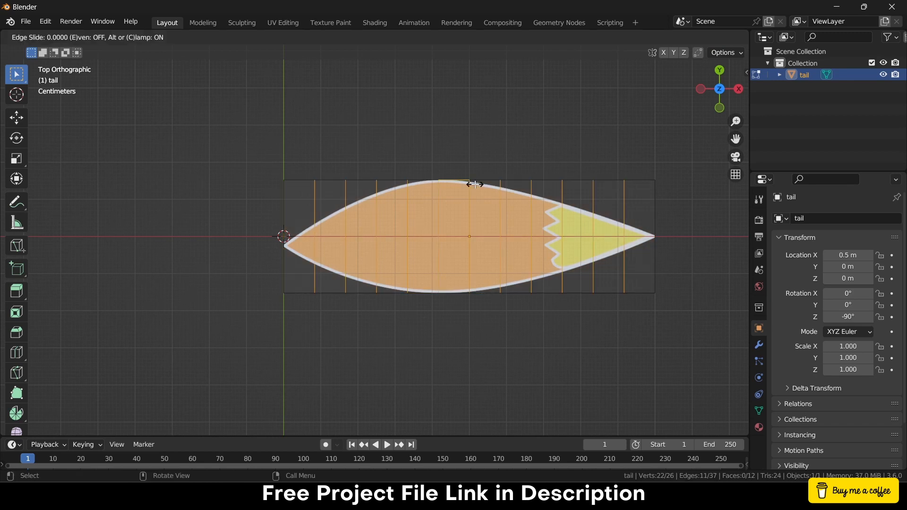
right_click(472, 184)
click(489, 143)
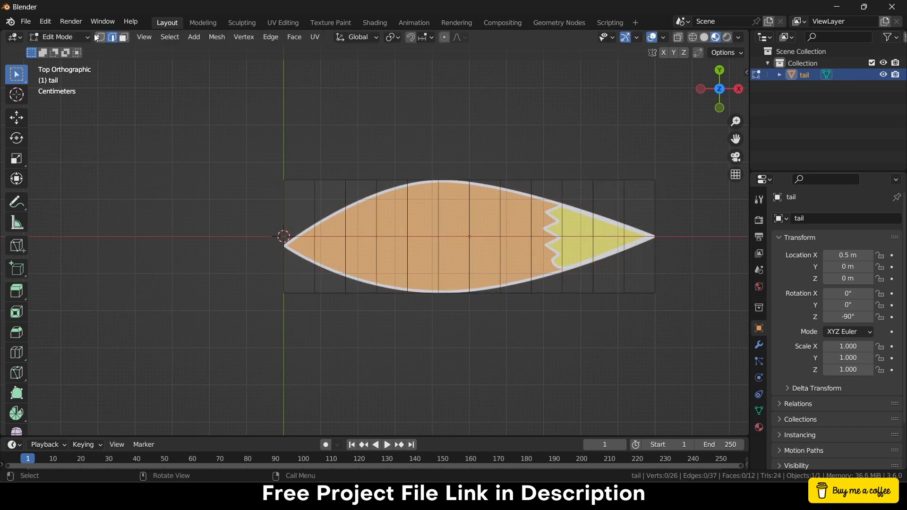
click(68, 35)
key(ctrl+z)
key(ctrl+z)
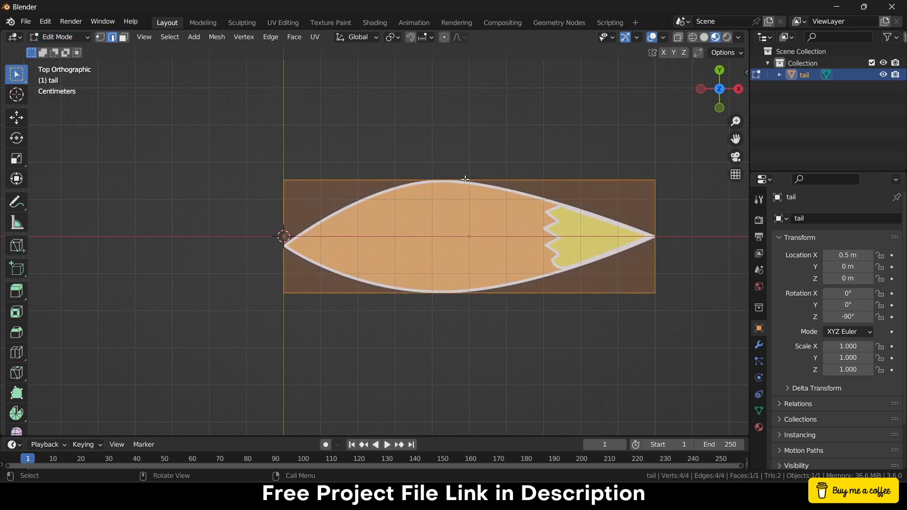
Step: Add 30 evenly spaced loop cuts across the length of the tail plane and clear the selection
key(ctrl+r)
scroll(470, 184, up, 20)
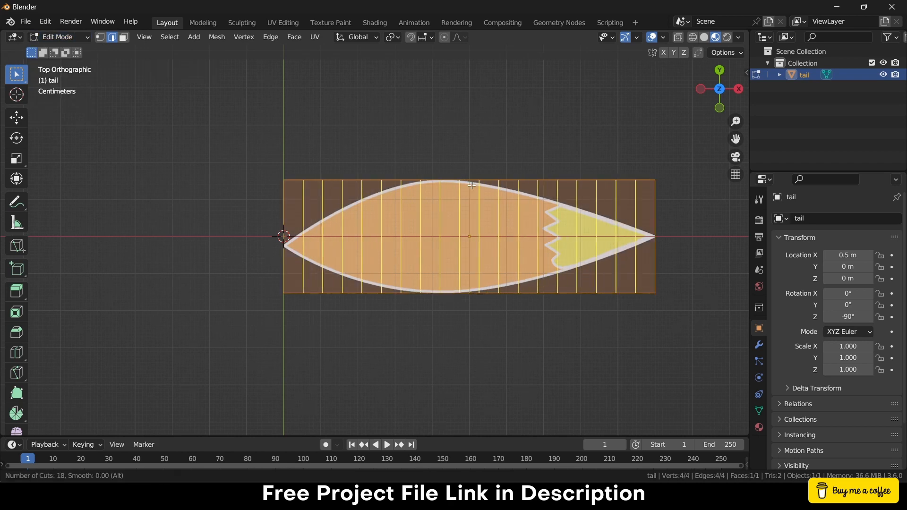
scroll(472, 185, up, 7)
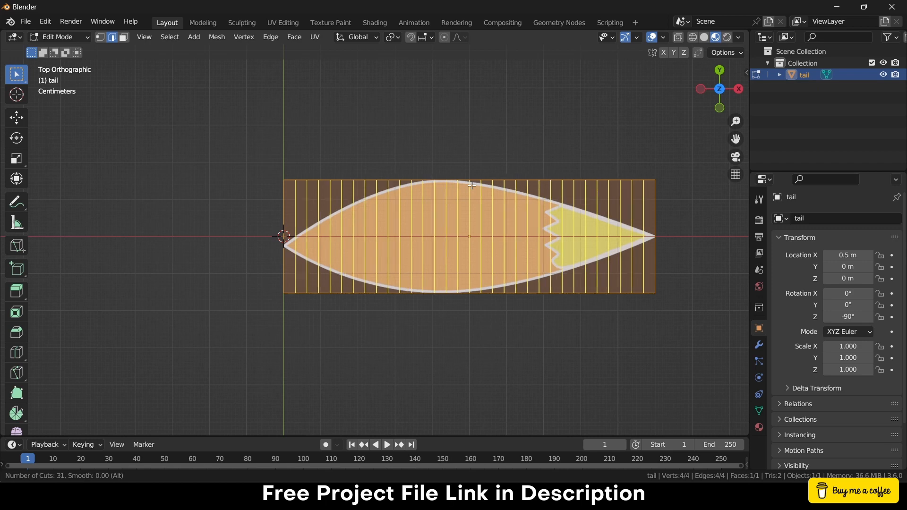
scroll(472, 186, down, 1)
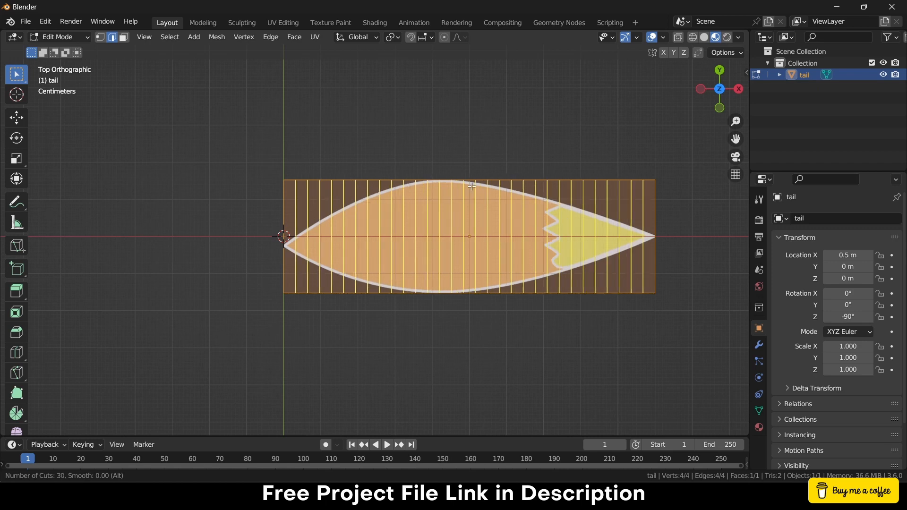
click(472, 185)
right_click(472, 185)
click(486, 132)
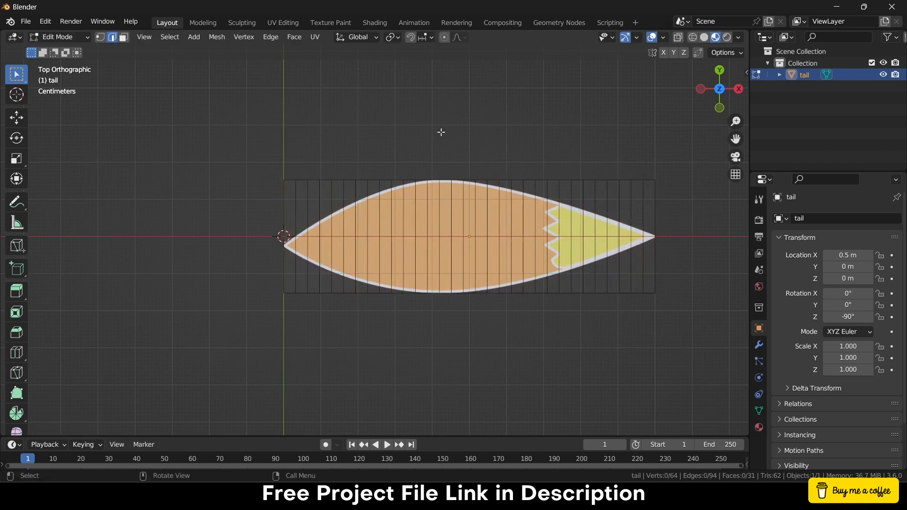
Step: Return to Object Mode and add an armature at the base of the tail
click(56, 37)
click(66, 49)
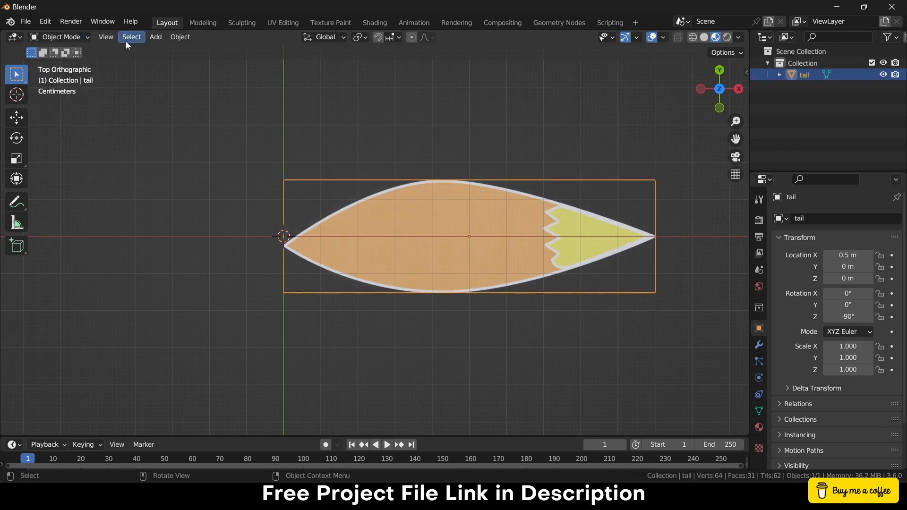
click(153, 37)
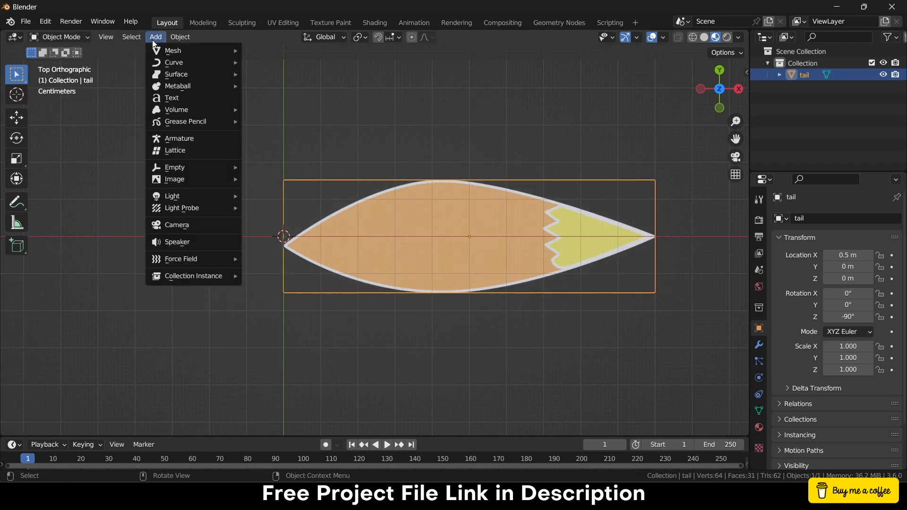
click(174, 139)
Step: Rotate the armature 90° about the Y axis so the bone runs along the tail
middle_drag(319, 239, 362, 189)
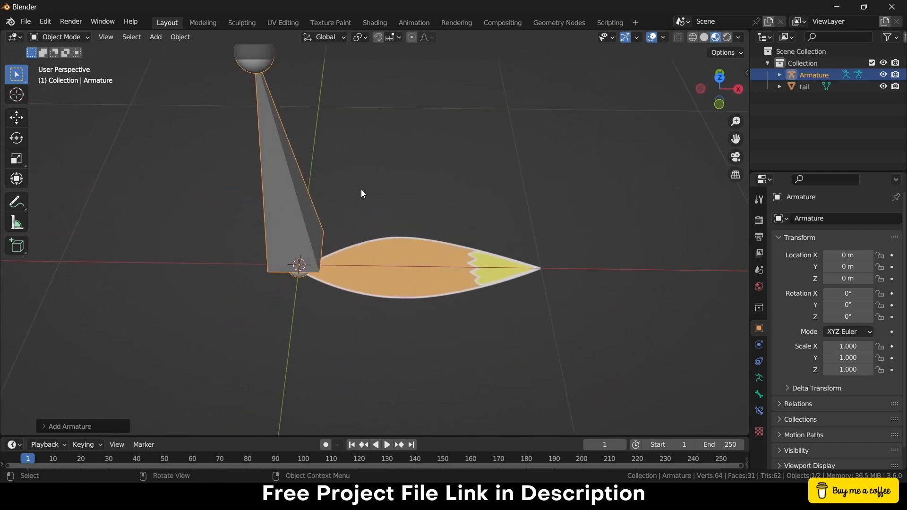
key(r)
key(y)
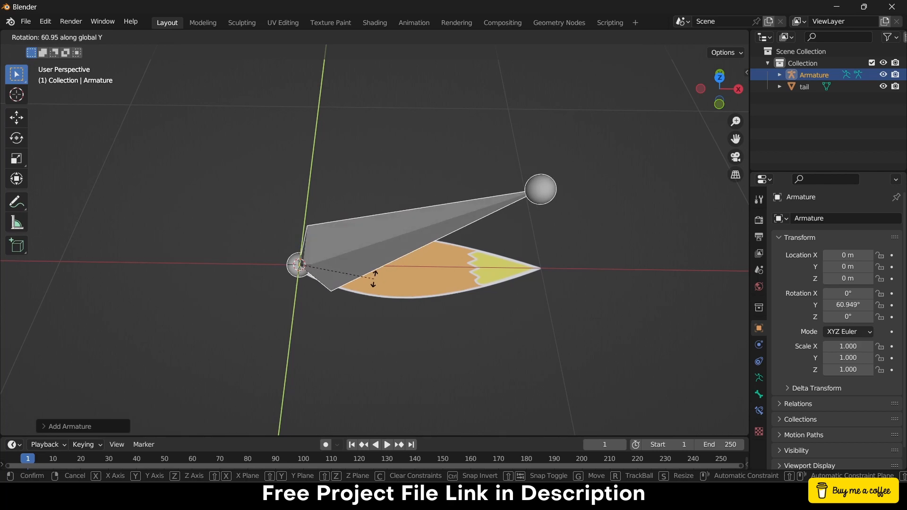
text(90)
key(Return)
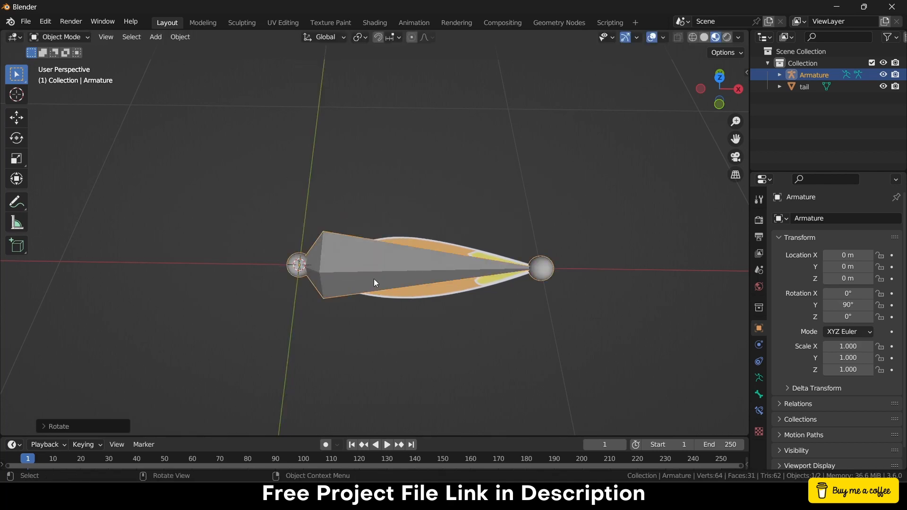
Step: Enter Edit Mode on the armature in top view and extrude a short control bone outward from the tip at the tail's pointed end
key(KP_7)
scroll(541, 246, up, 5)
click(574, 225)
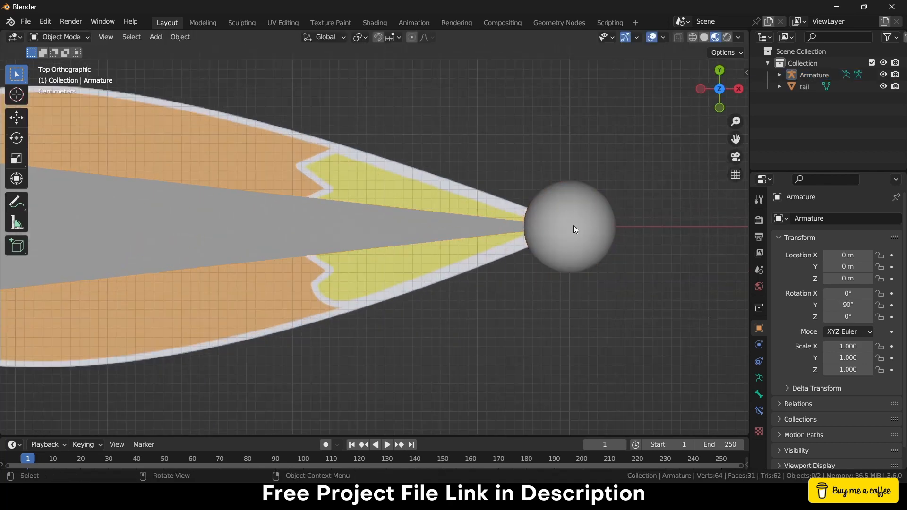
click(586, 223)
key(Tab)
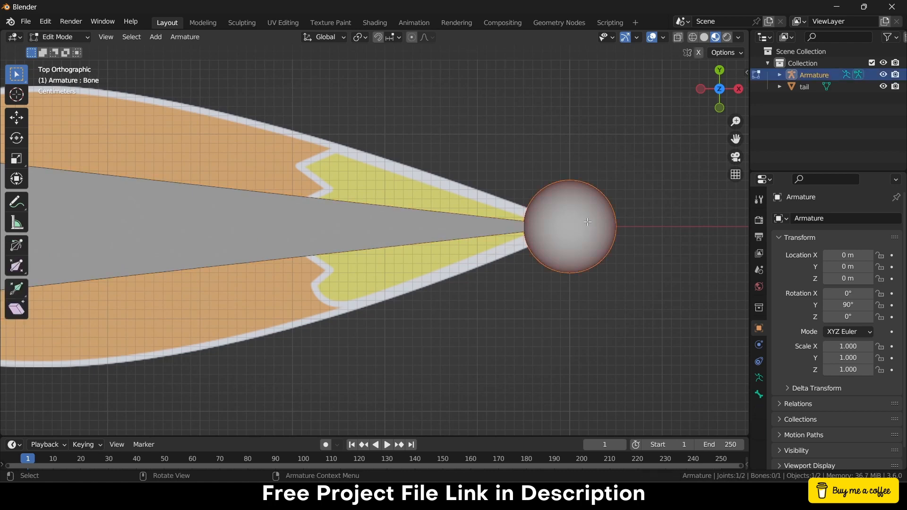
scroll(600, 232, down, 3)
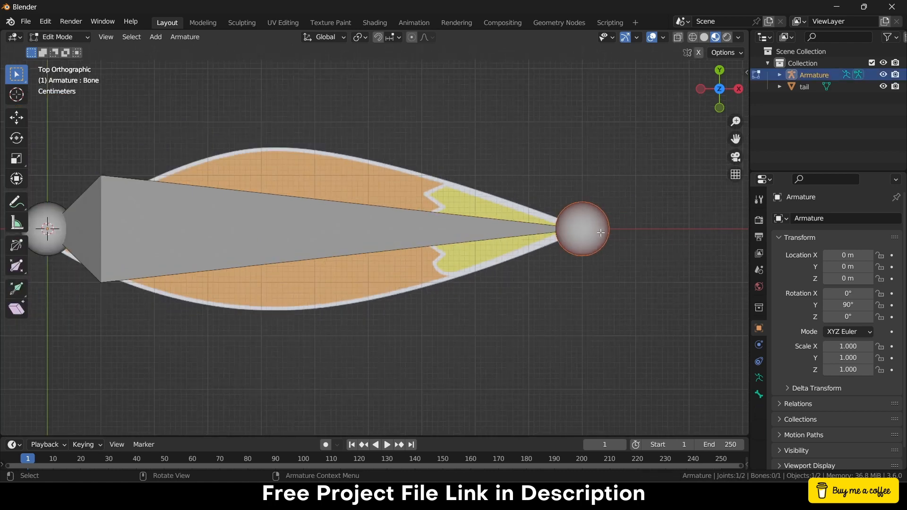
key(e)
click(677, 231)
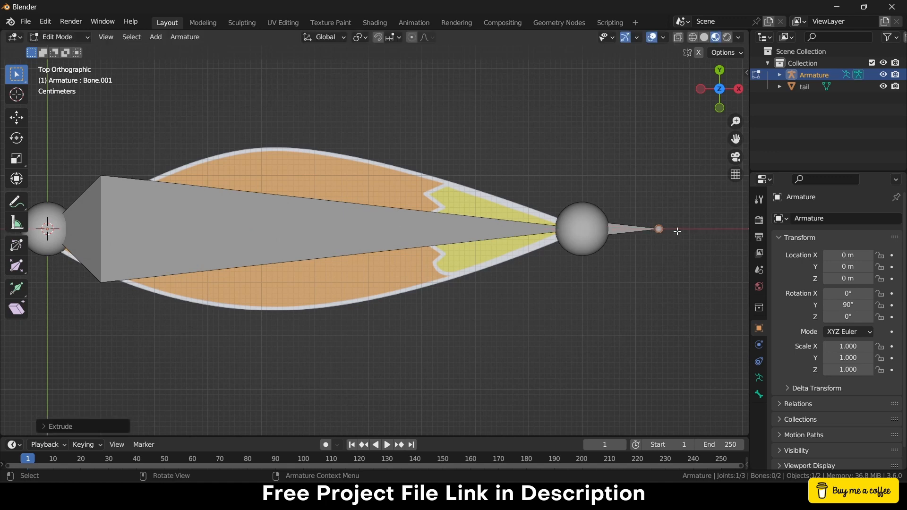
Step: Clear the parent of the short extruded control bone and deselect it
right_click(614, 229)
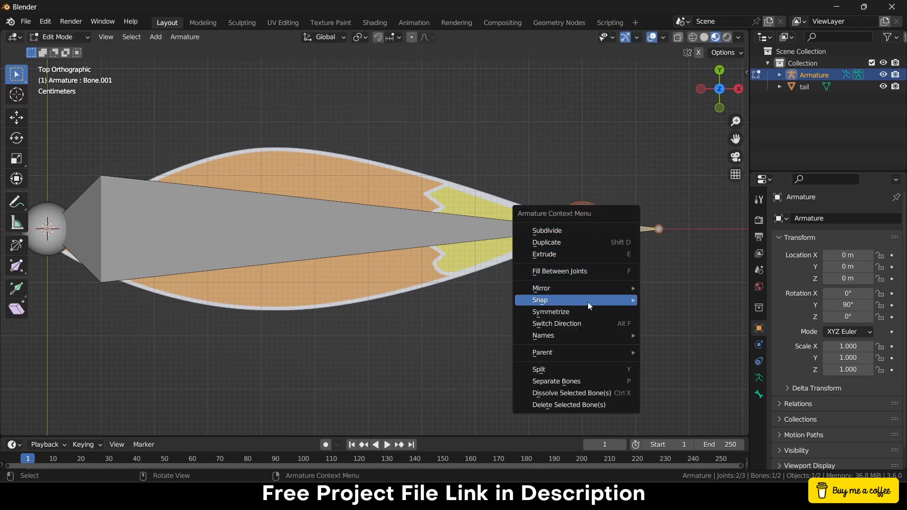
mouse_move(581, 359)
click(680, 364)
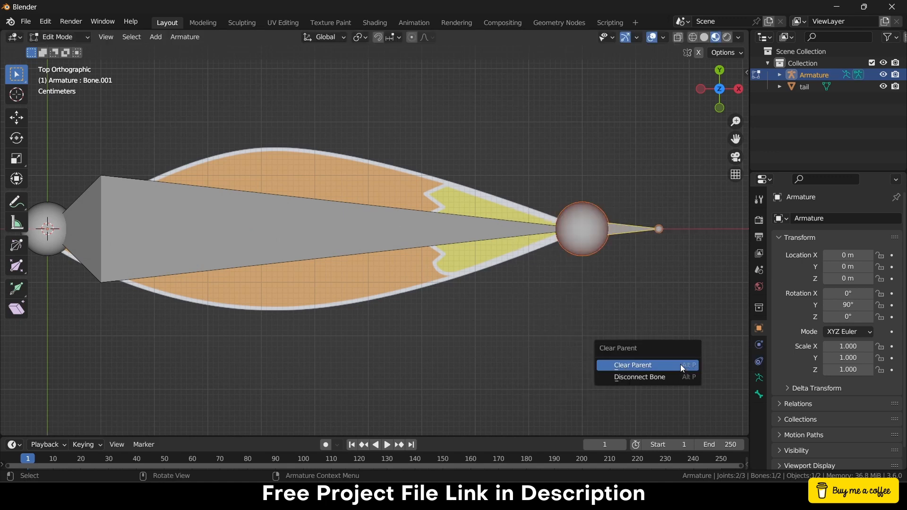
click(680, 364)
click(633, 251)
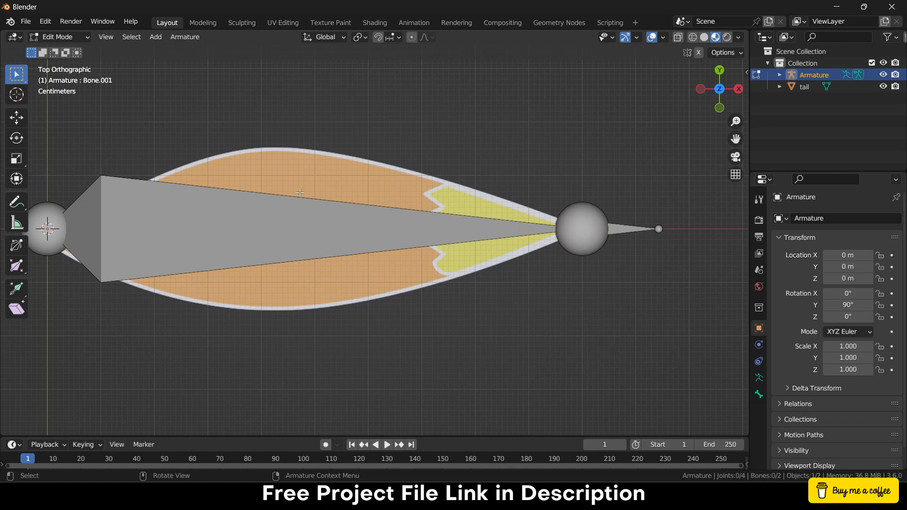
Step: Subdivide the long bone running through the tail with 30 cuts
click(300, 217)
right_click(307, 222)
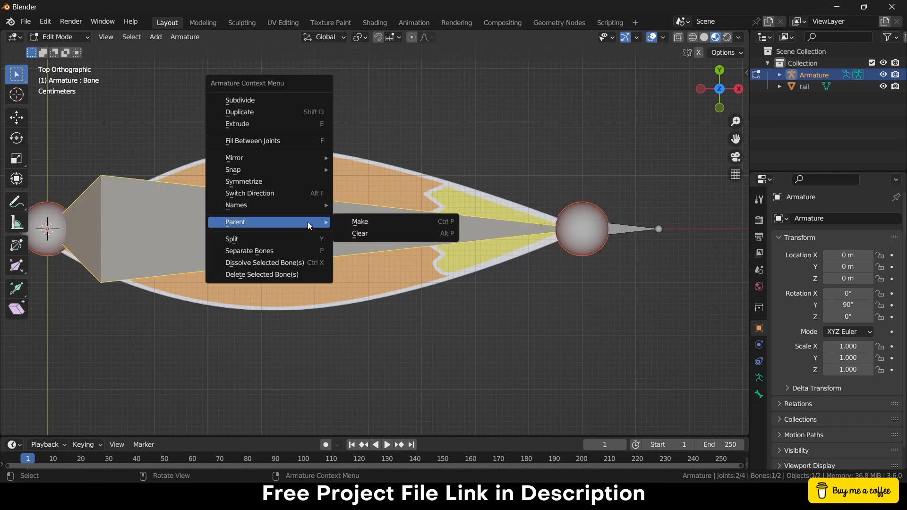
click(277, 104)
click(54, 427)
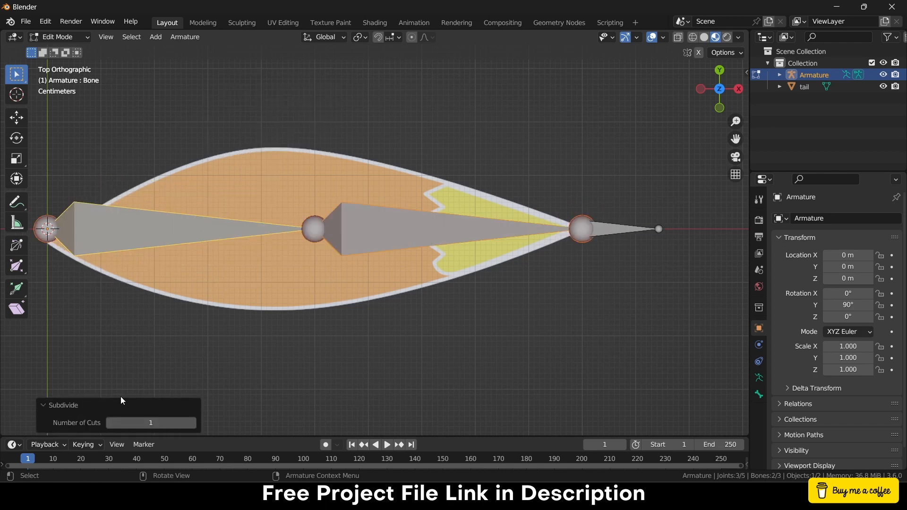
click(152, 420)
text(30)
key(Return)
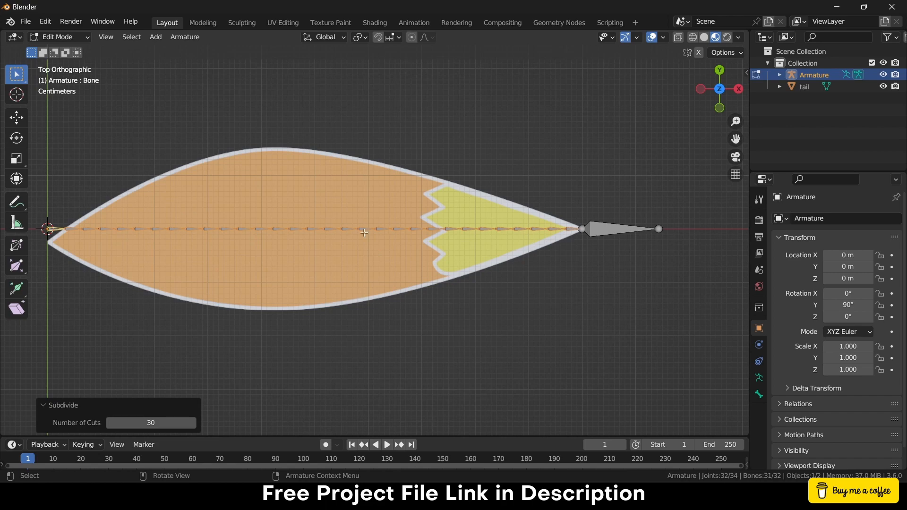
Step: Switch to Pose Mode and add an Inverse Kinematics constraint to the last bone of the chain, targeting the control bone
click(633, 147)
scroll(619, 184, up, 3)
click(57, 37)
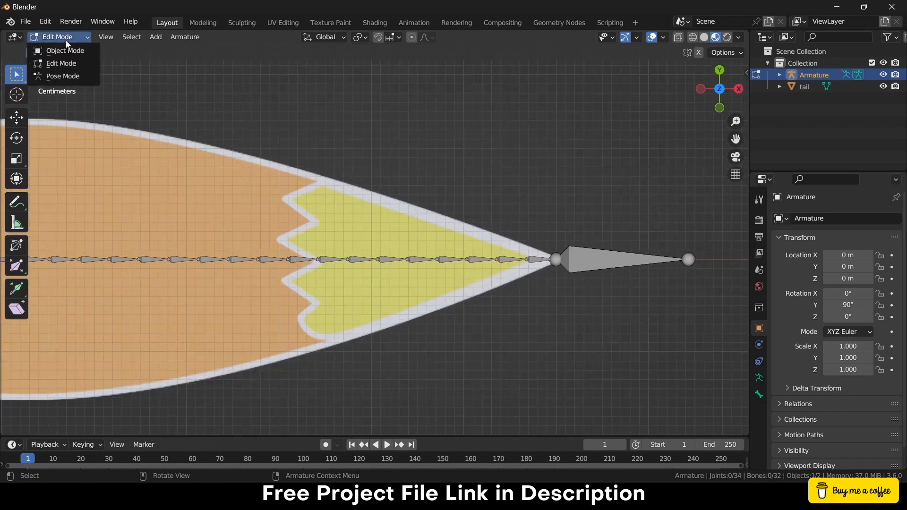
click(63, 76)
click(588, 258)
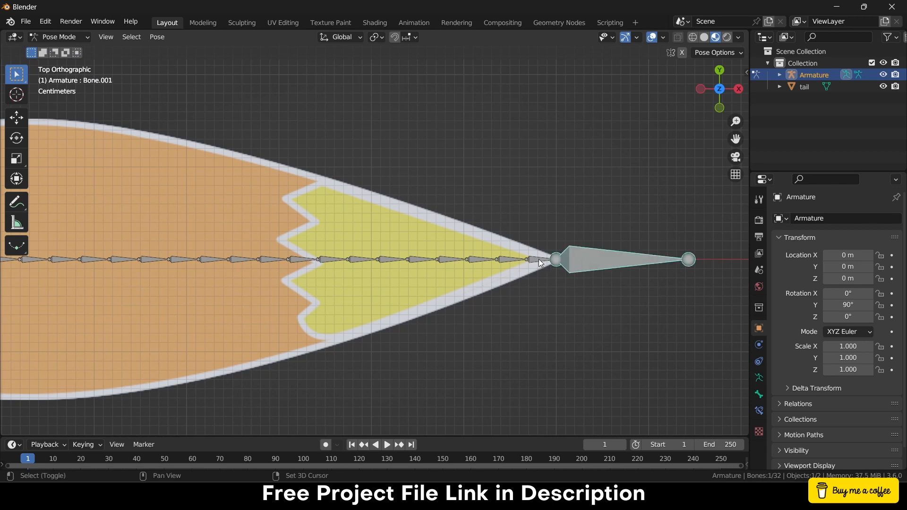
shift+click(538, 258)
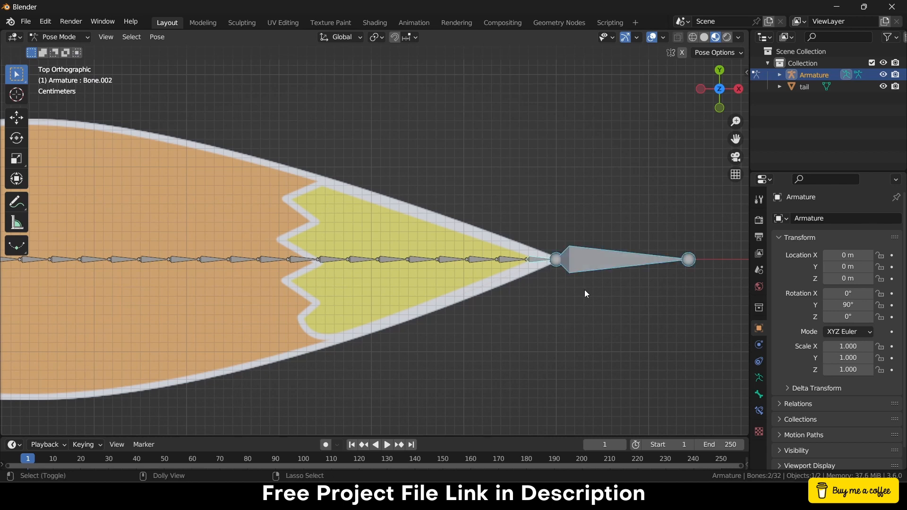
key(shift+ctrl+c)
click(461, 338)
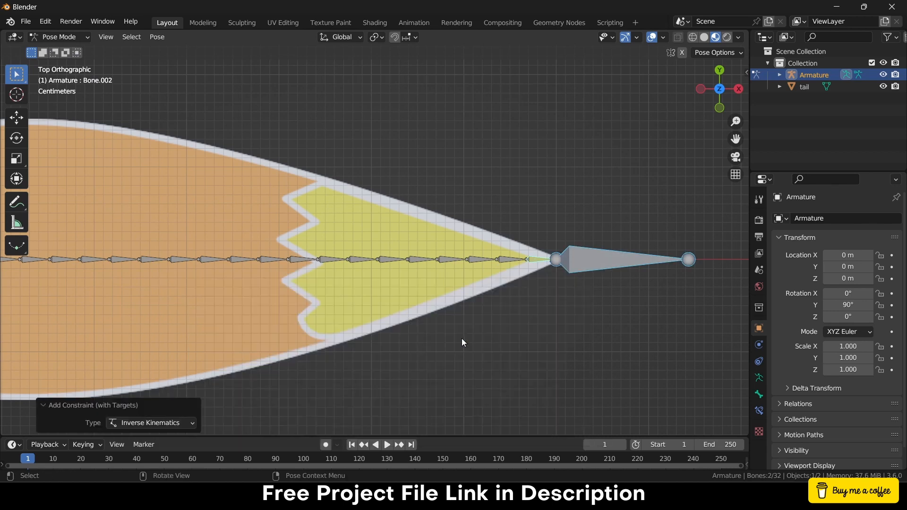
Step: Try moving the control bone to test how the bone chain bends, and cancel the move
scroll(539, 299, down, 6)
key(g)
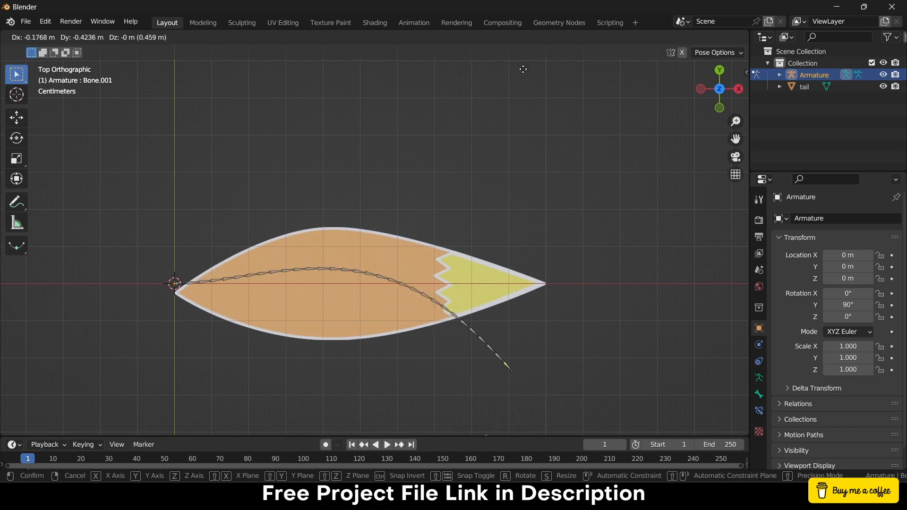
right_click(386, 195)
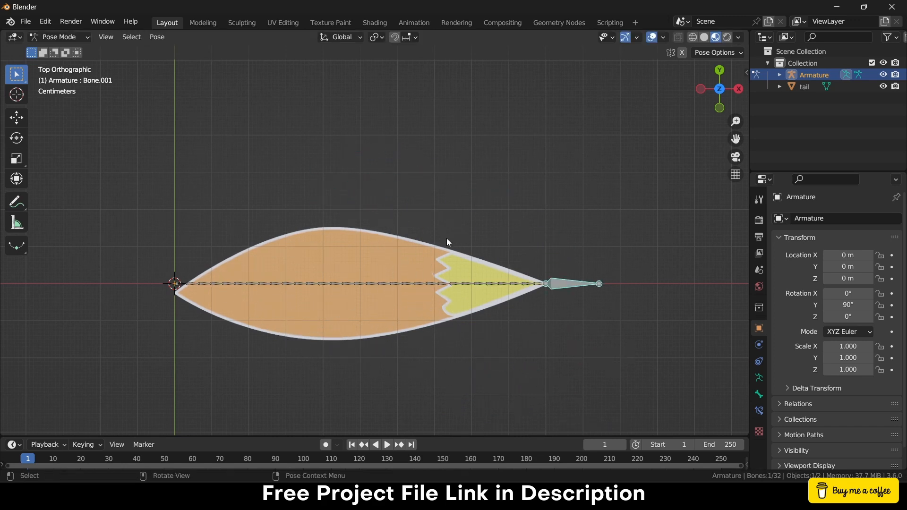
Step: Turn off Lock Object Modes
scroll(387, 248, up, 2)
click(52, 22)
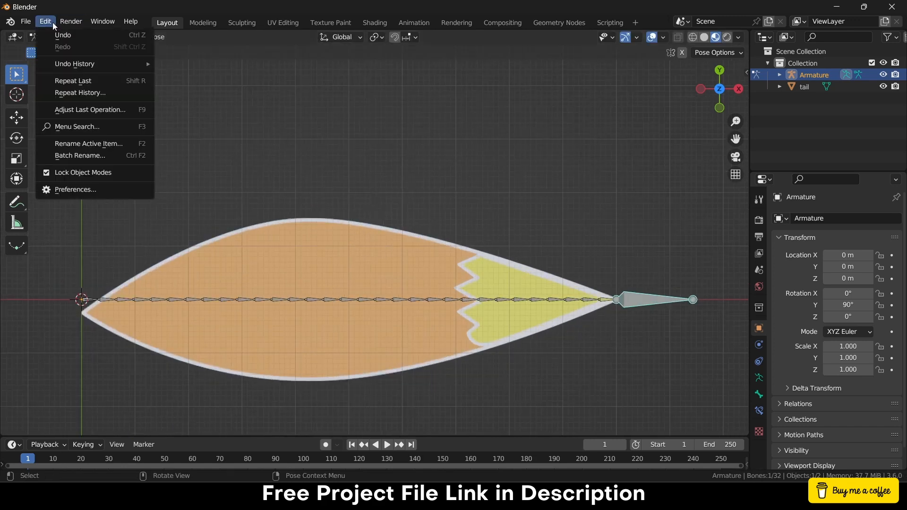
click(77, 175)
Step: Select the tail plane together with all the armature's chain bones, leaving out the control bone
click(277, 237)
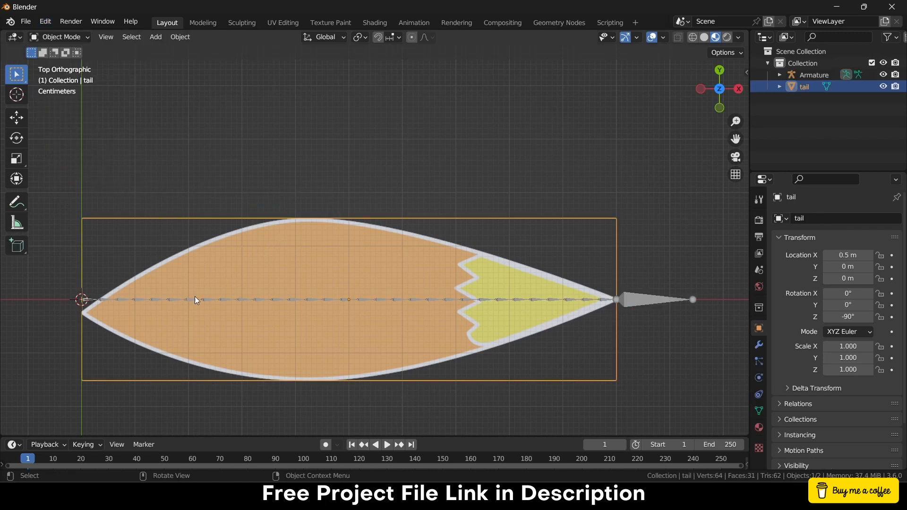
shift+click(170, 299)
drag(79, 280, 614, 319)
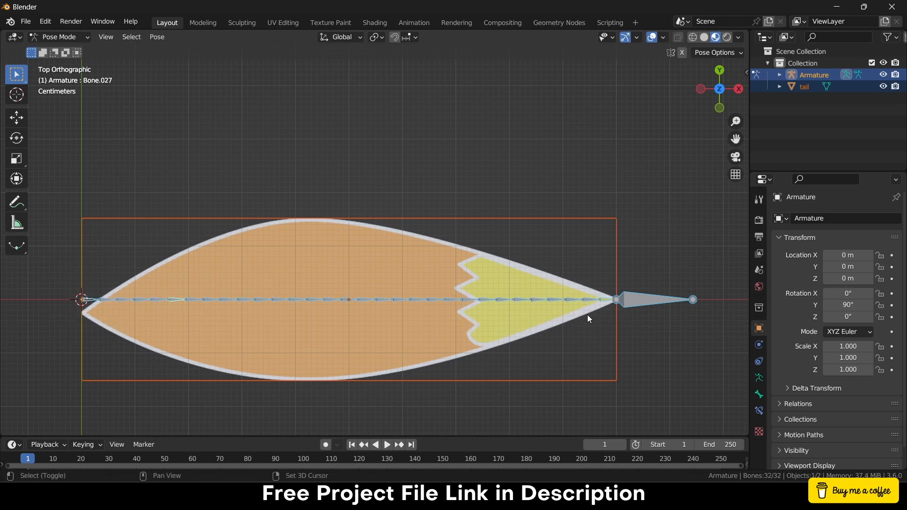
shift+click(641, 306)
Step: Try parenting the tail plane with the Bone option and moving the control bone, and cancel the move
key(ctrl+p)
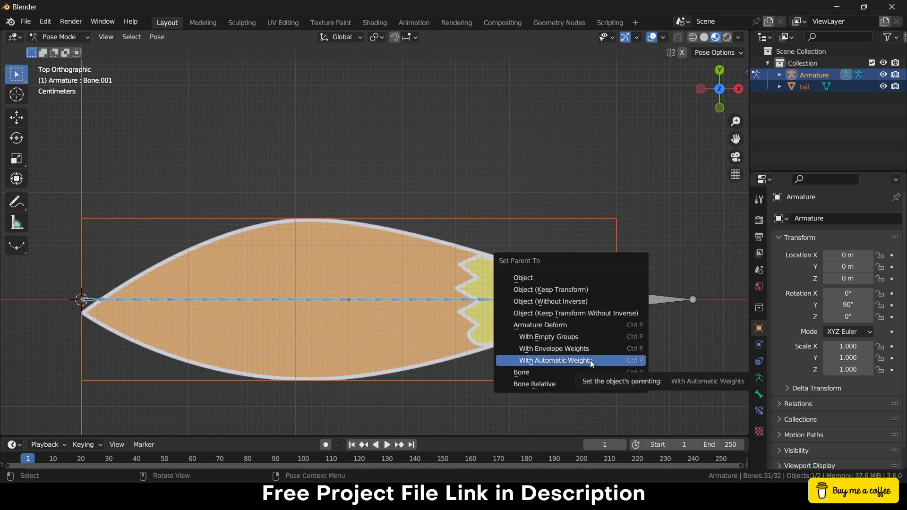
click(583, 371)
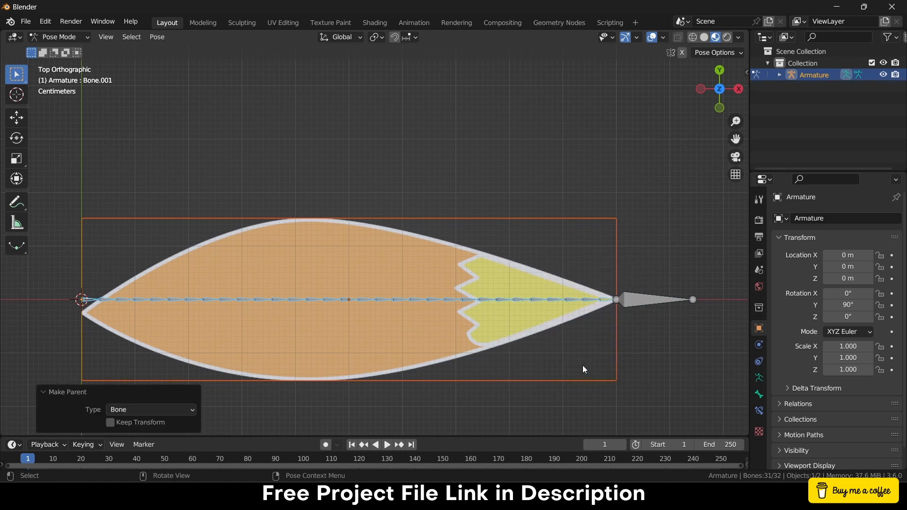
click(631, 303)
key(g)
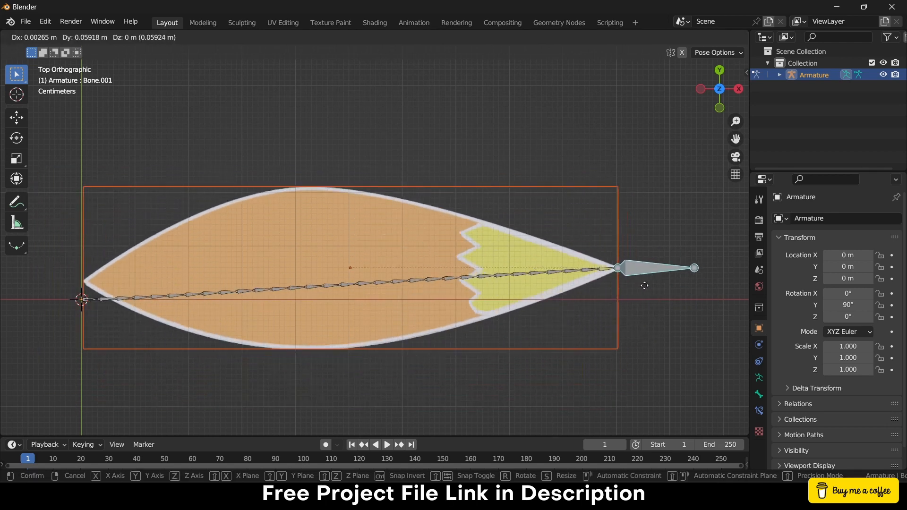
click(609, 311)
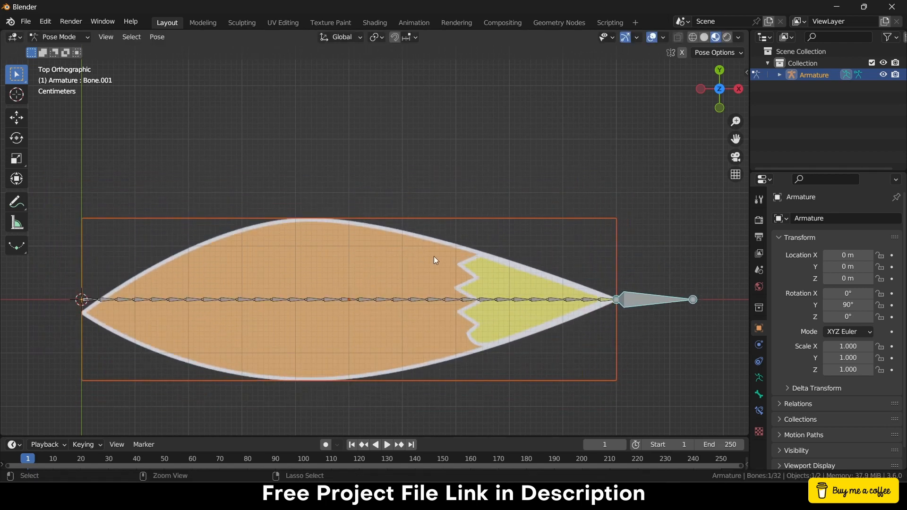
Step: Invert the bone selection to the chain bones and parent the tail plane to the armature with automatic weights
key(ctrl+i)
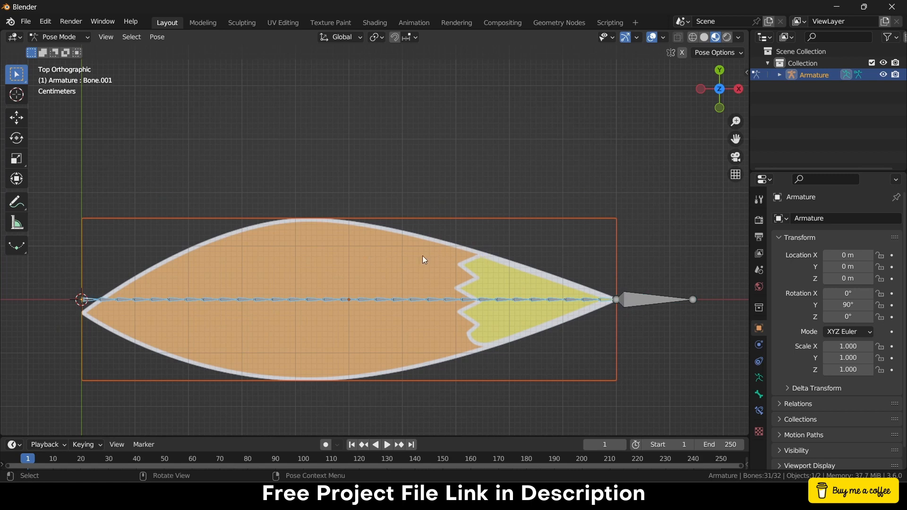
key(ctrl+p)
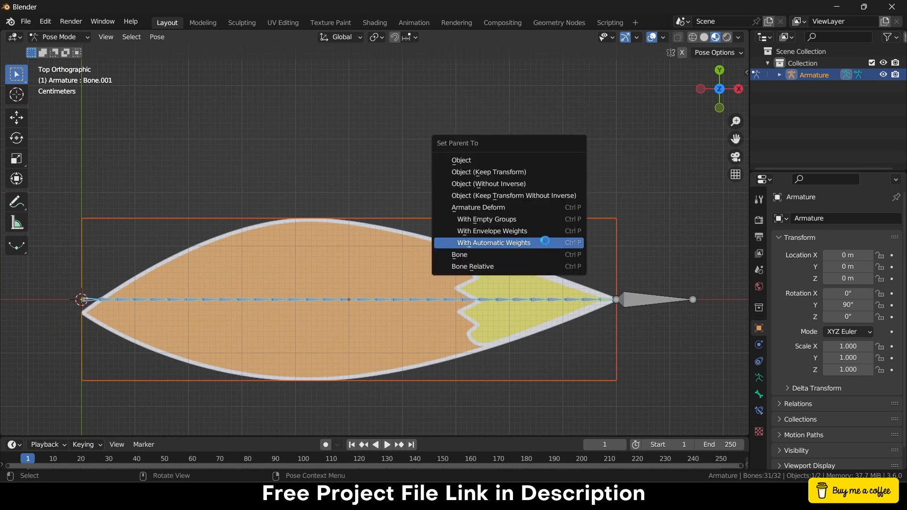
click(546, 243)
Step: Test the tail's bending by moving the control bone around several times, cancelling each move
click(649, 309)
key(g)
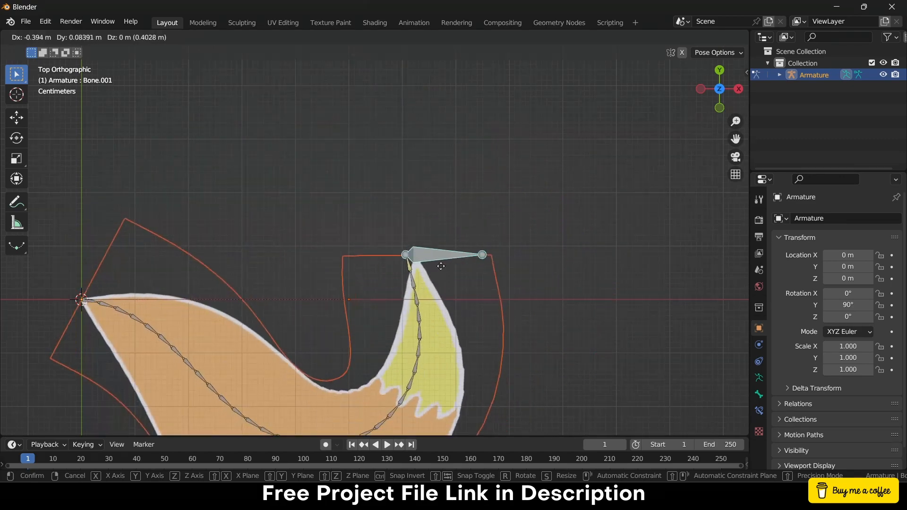
right_click(558, 191)
scroll(557, 191, down, 3)
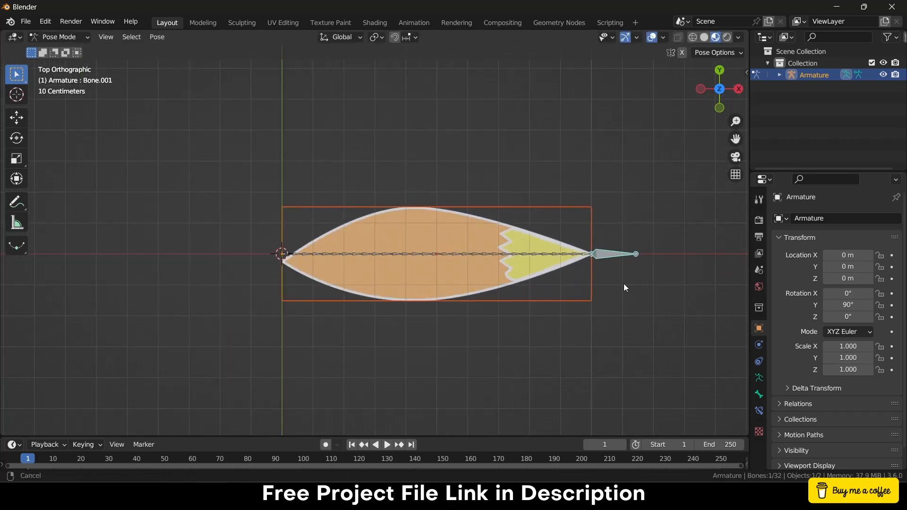
shift+middle_drag(624, 284, 582, 222)
key(g)
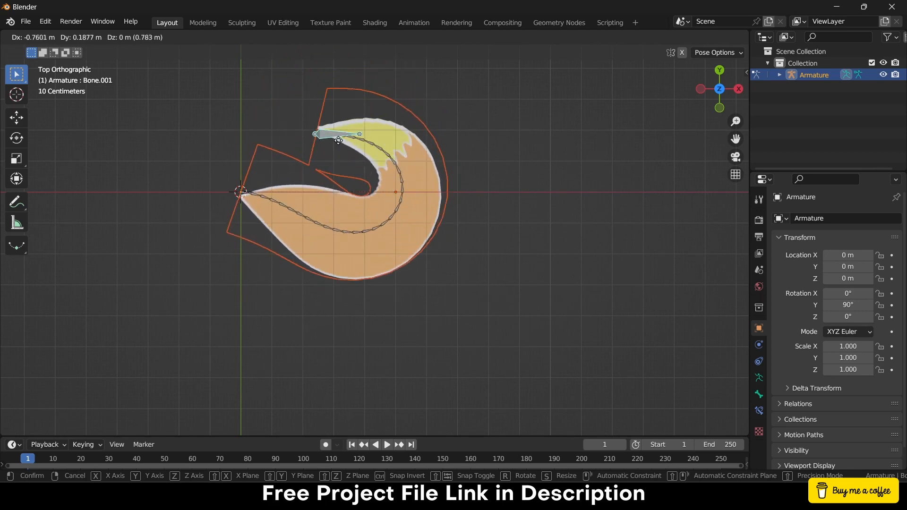
right_click(333, 134)
shift+middle_drag(350, 172, 396, 263)
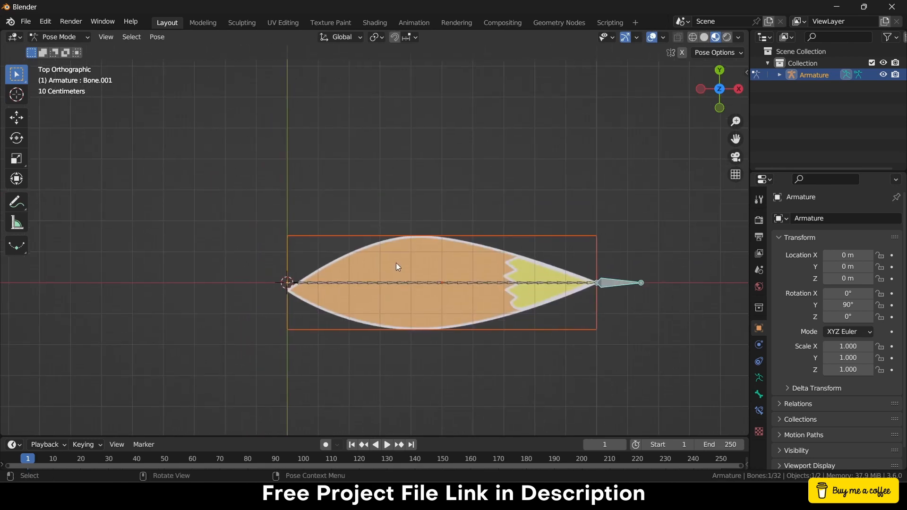
scroll(513, 265, up, 2)
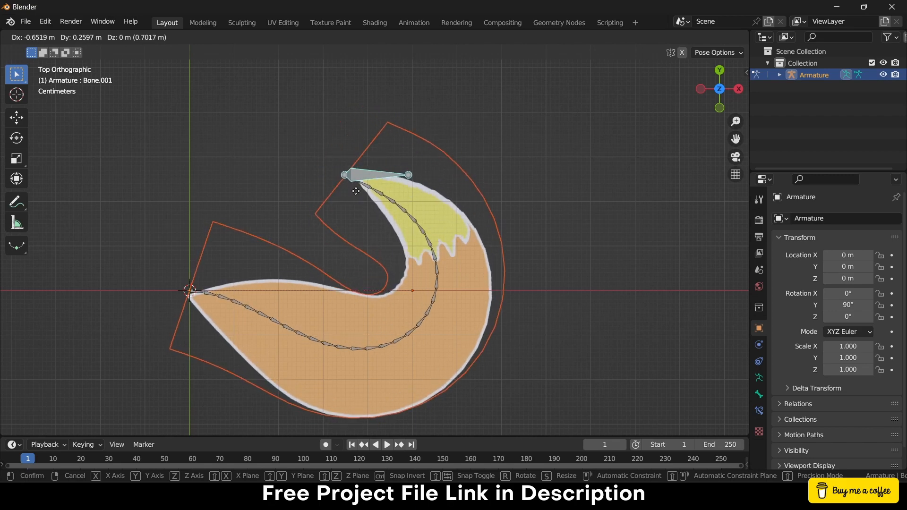
key(Escape)
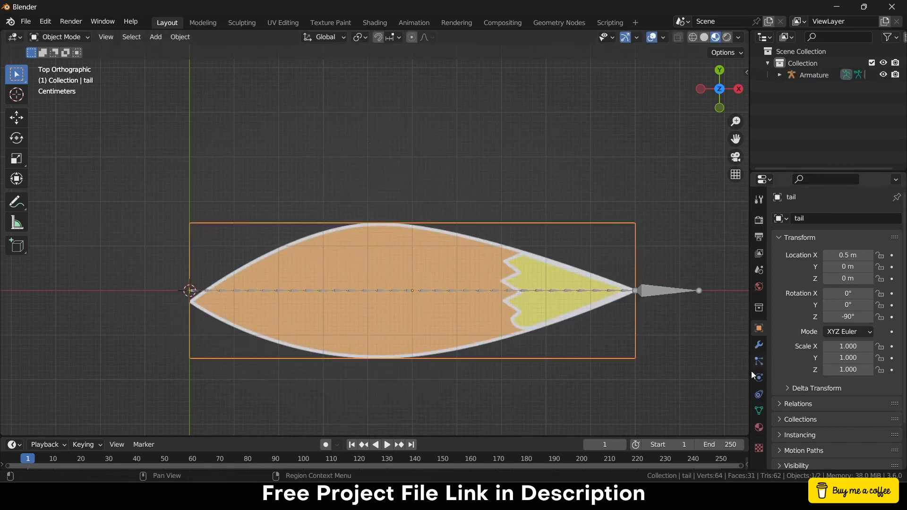
Step: Add a Subdivision Surface modifier to the tail plane
click(759, 345)
click(883, 219)
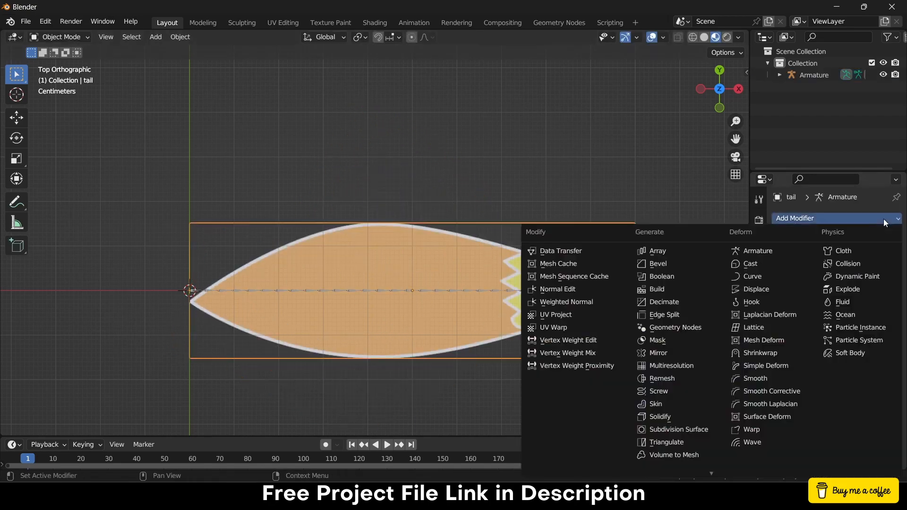
click(688, 430)
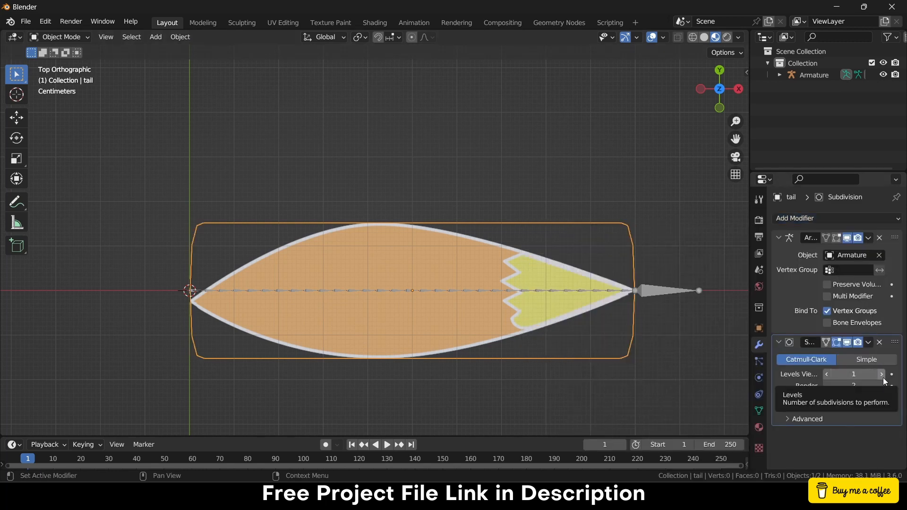
Step: Return the armature to Pose Mode and move the control bone about -0.79 m in X and 0.28 m in Y to curl the tail
click(670, 291)
key(ctrl+Tab)
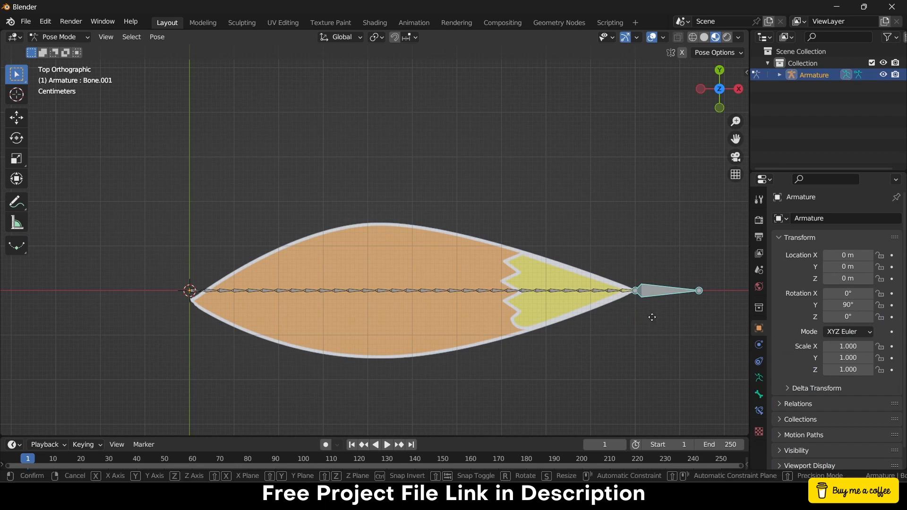
key(g)
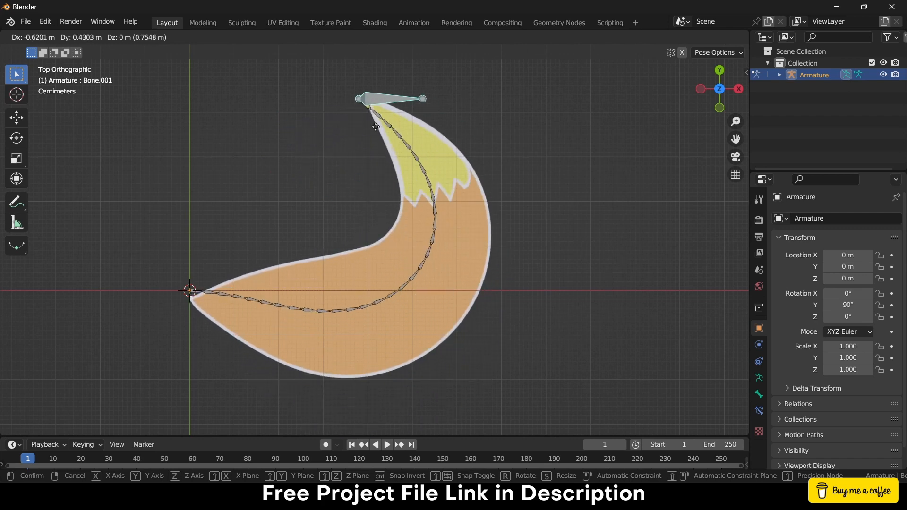
click(376, 225)
key(g)
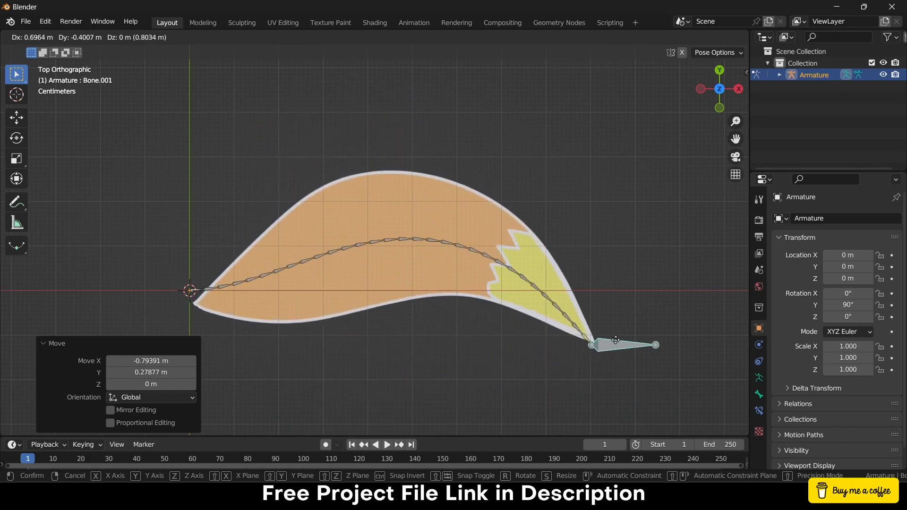
right_click(622, 328)
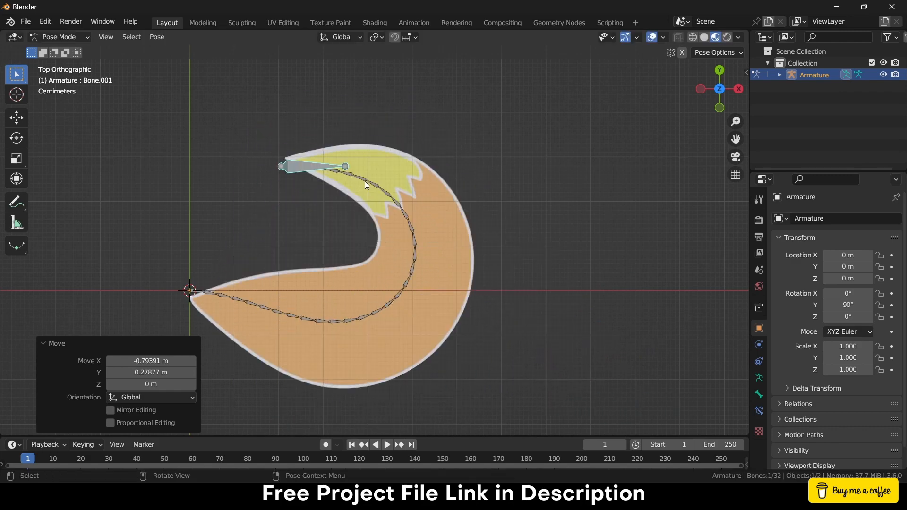